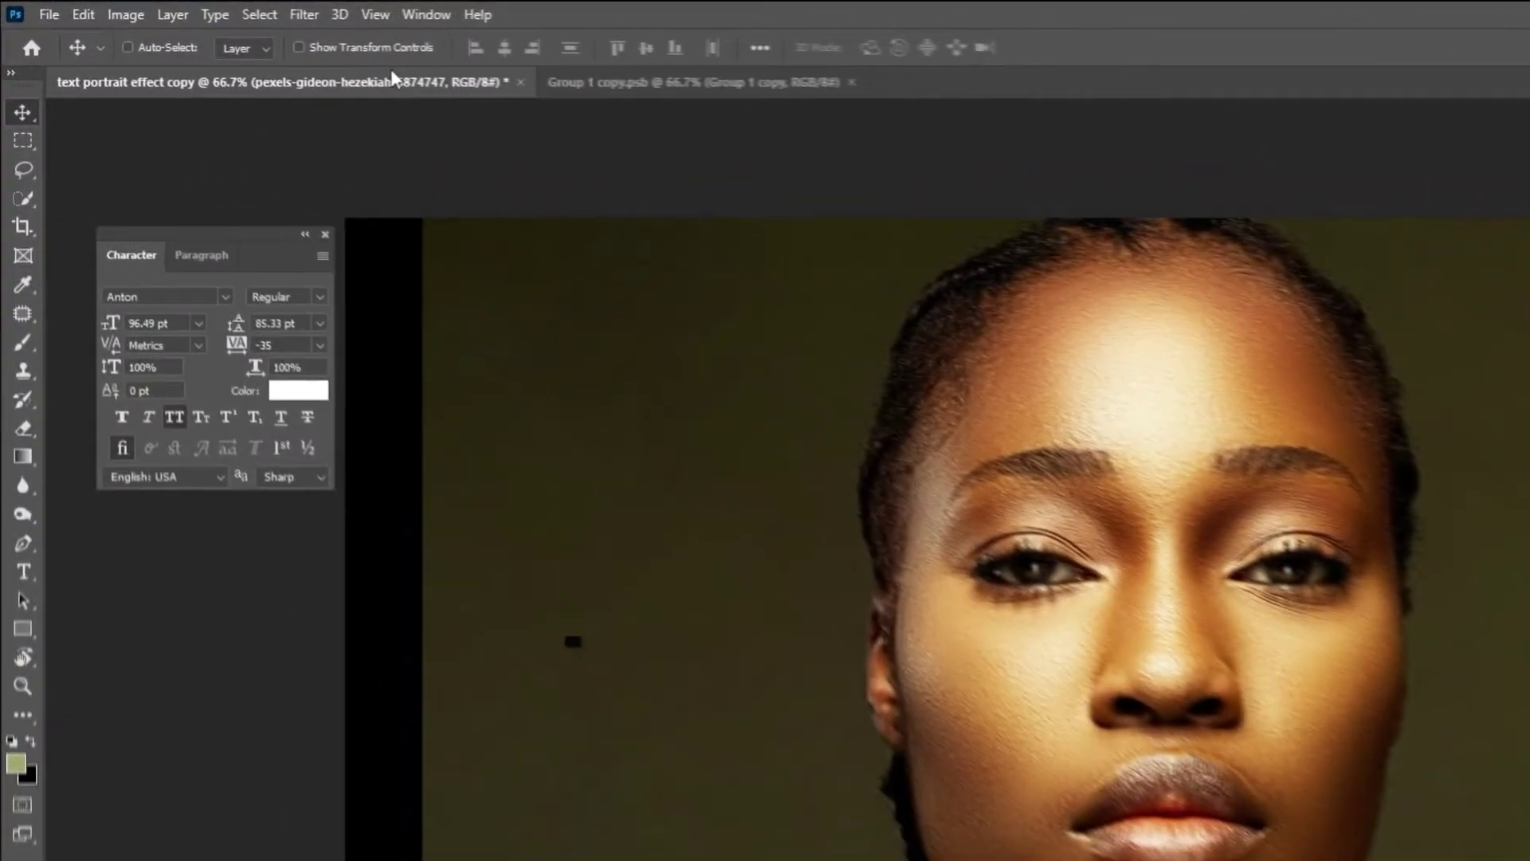
- Apply a 2-column guide layout with no gutter, putting a vertical guide down the canvas centre
click(379, 14)
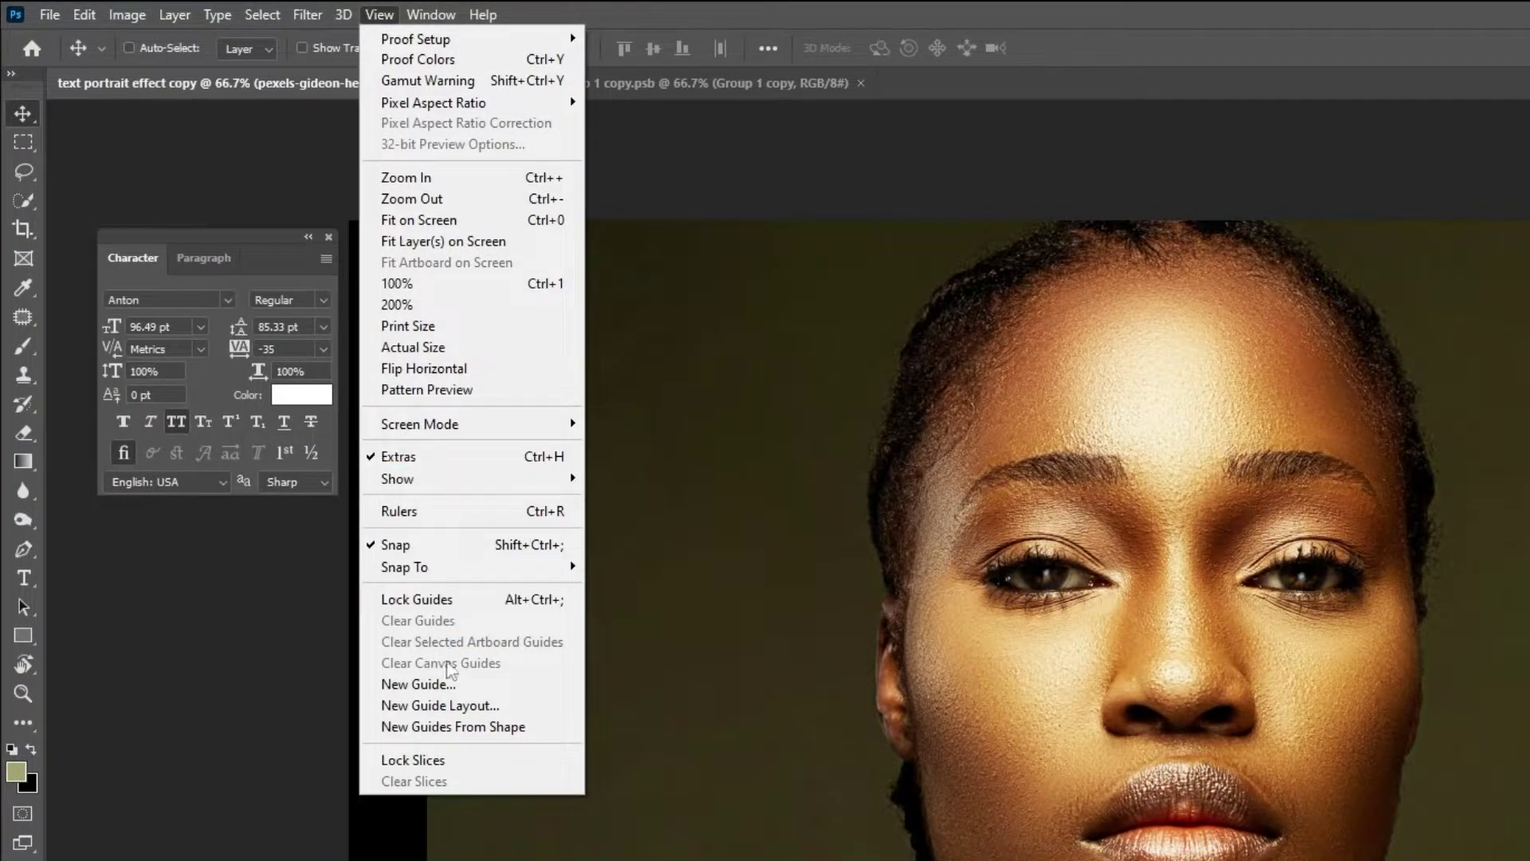
click(492, 706)
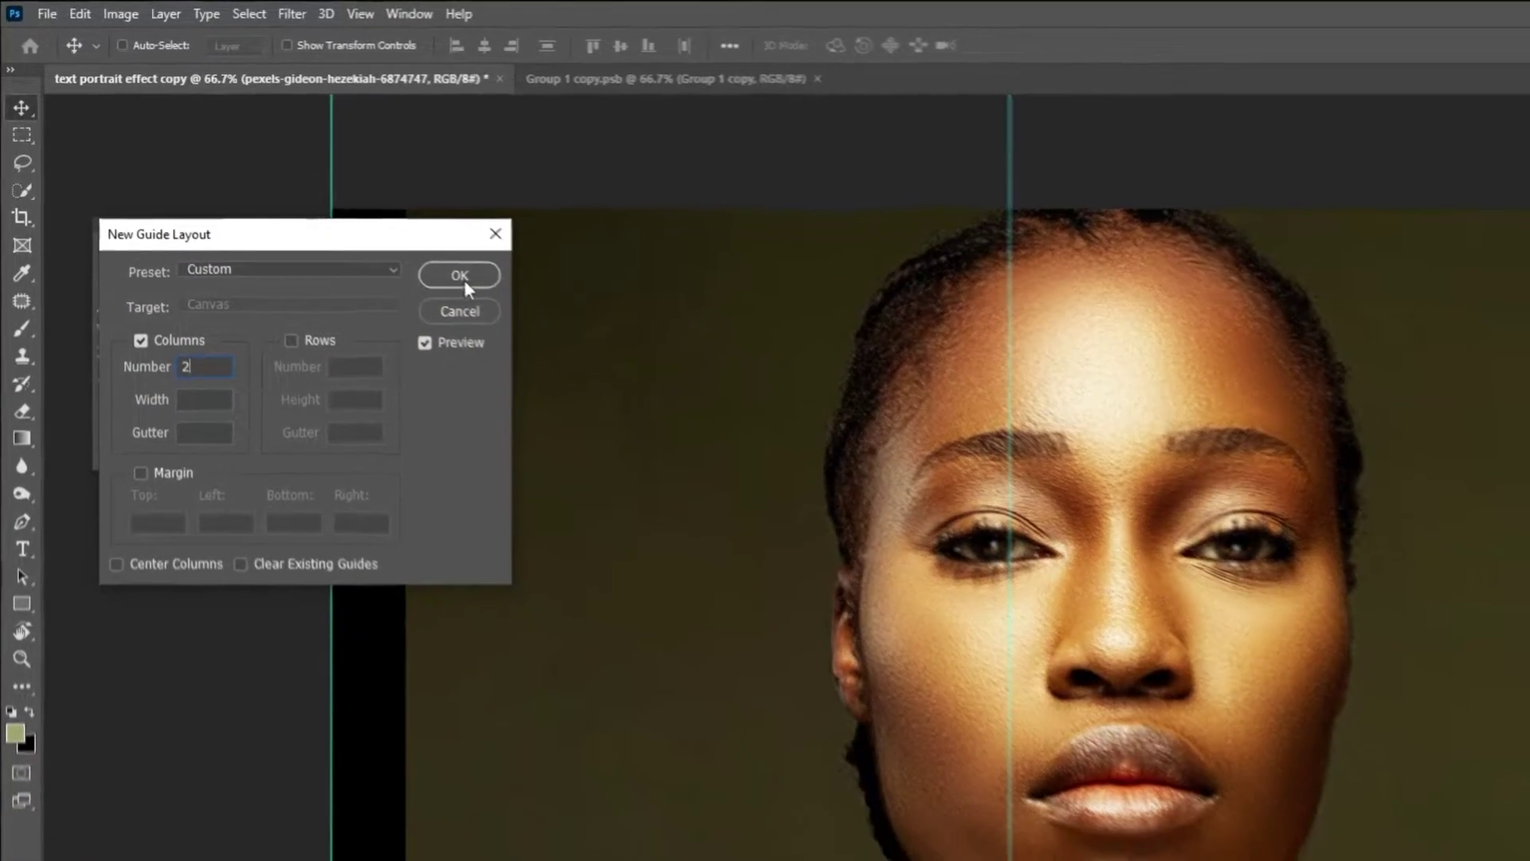
click(484, 289)
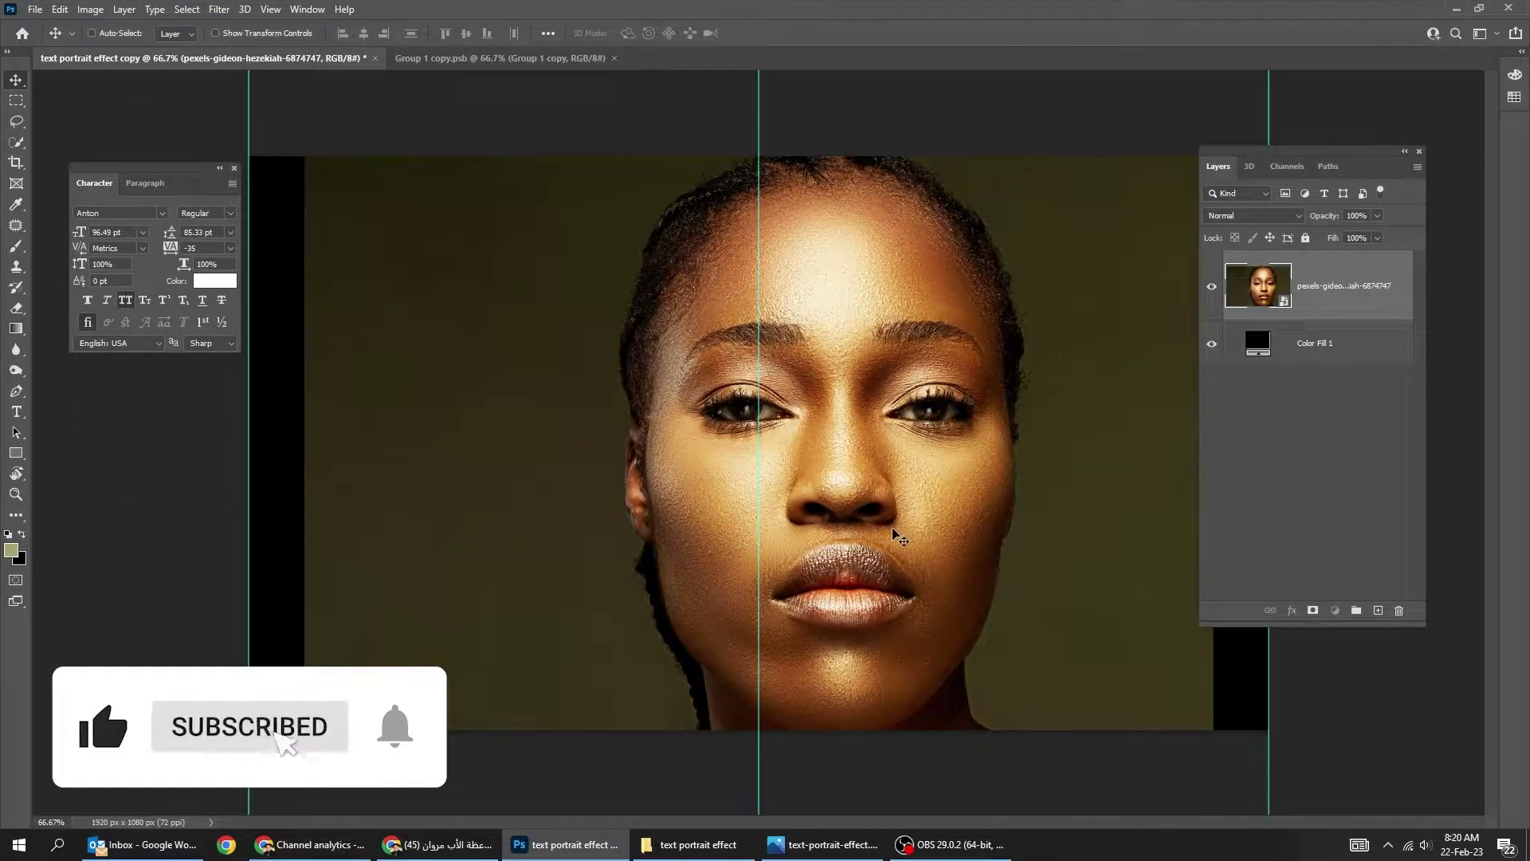
- Shift the photo flush to the left edge and duplicate it, keeping the original layer selected
drag(906, 557, 815, 544)
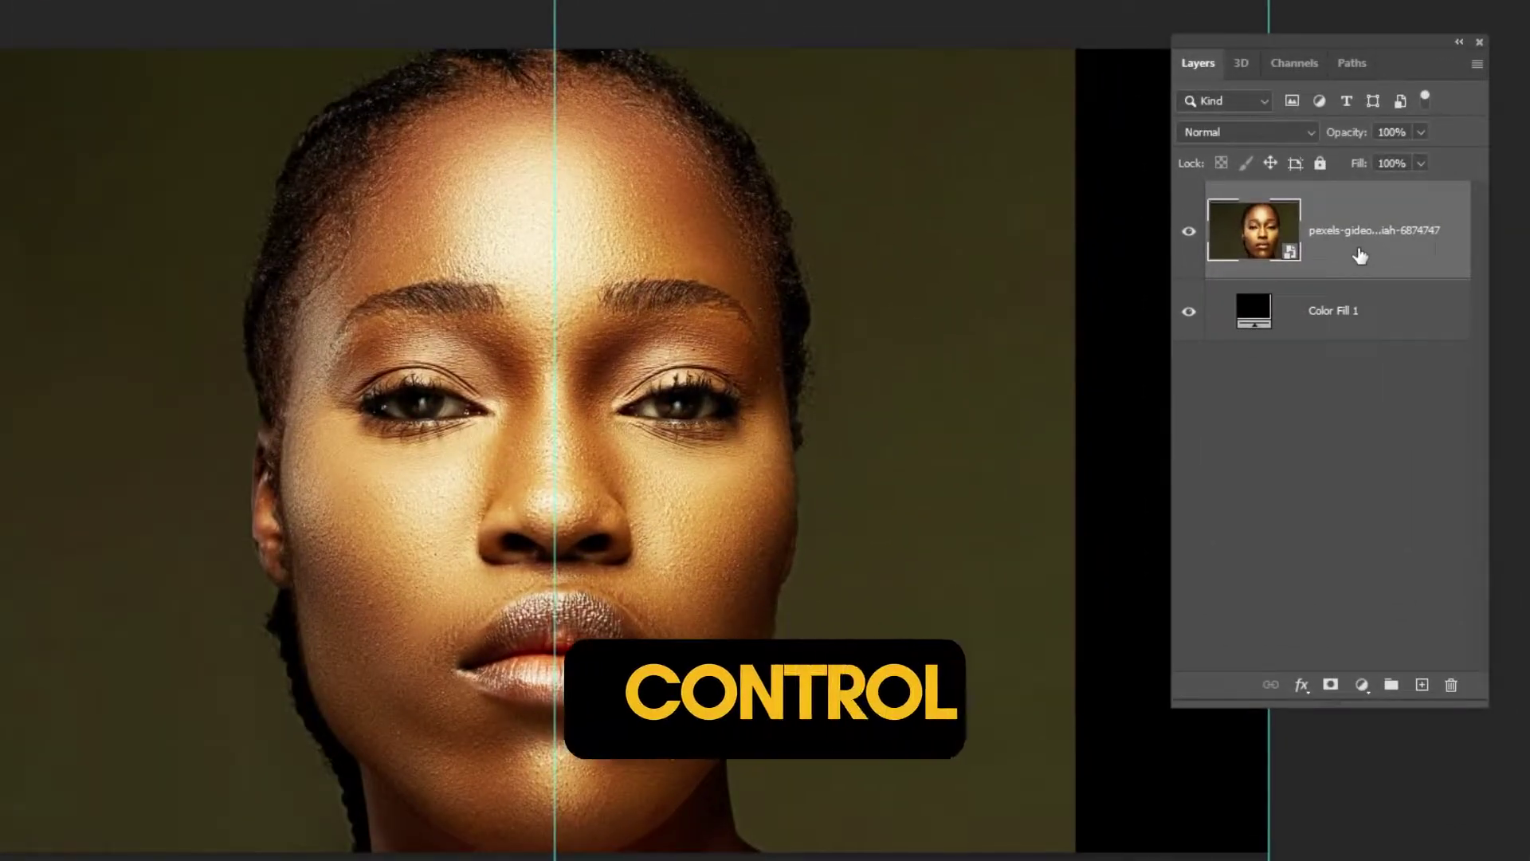
key(ctrl+j)
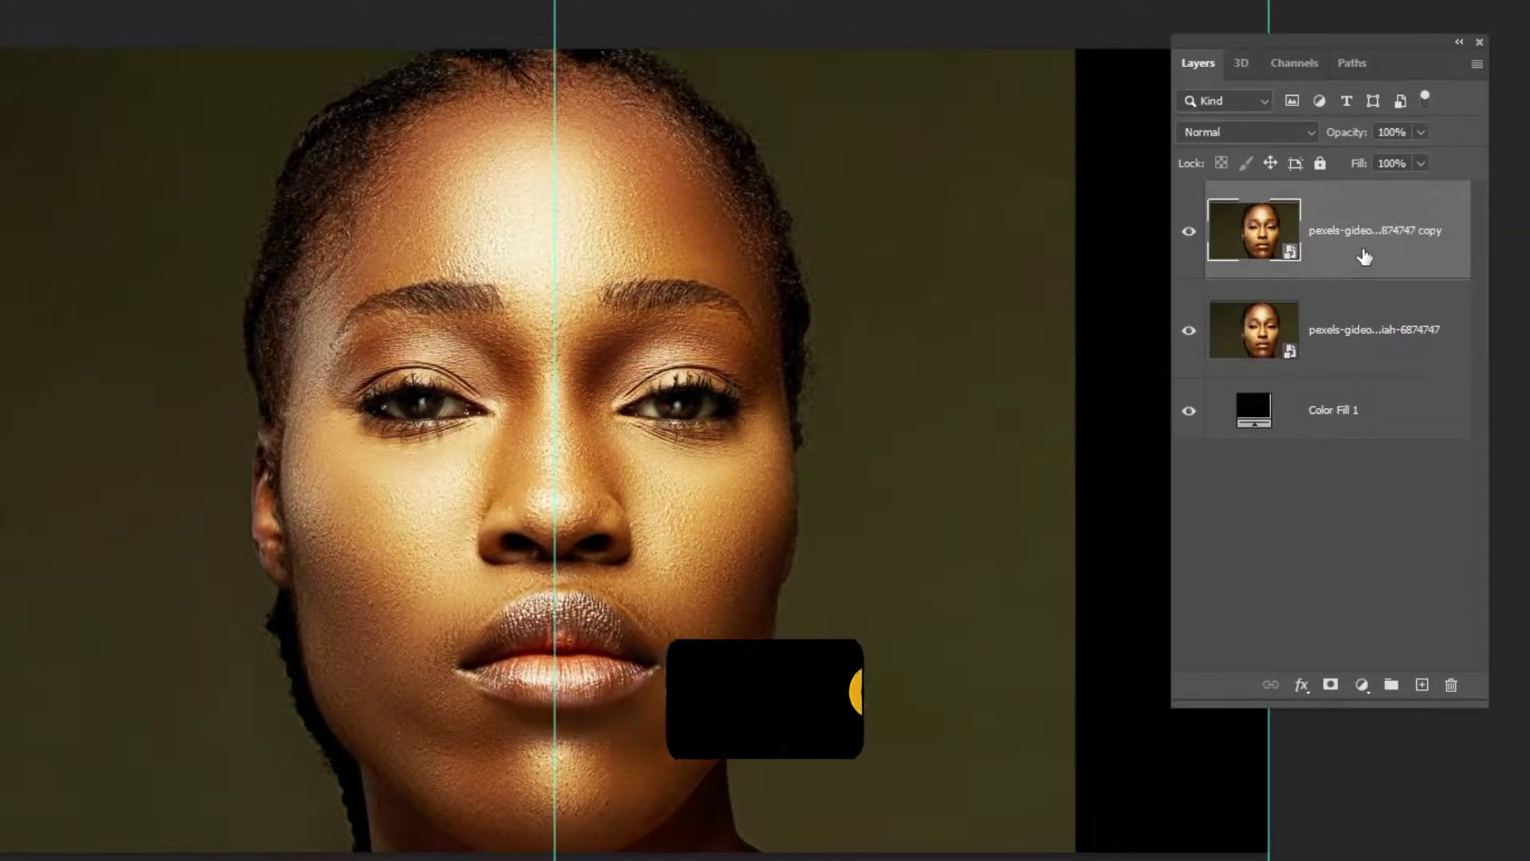
click(1363, 329)
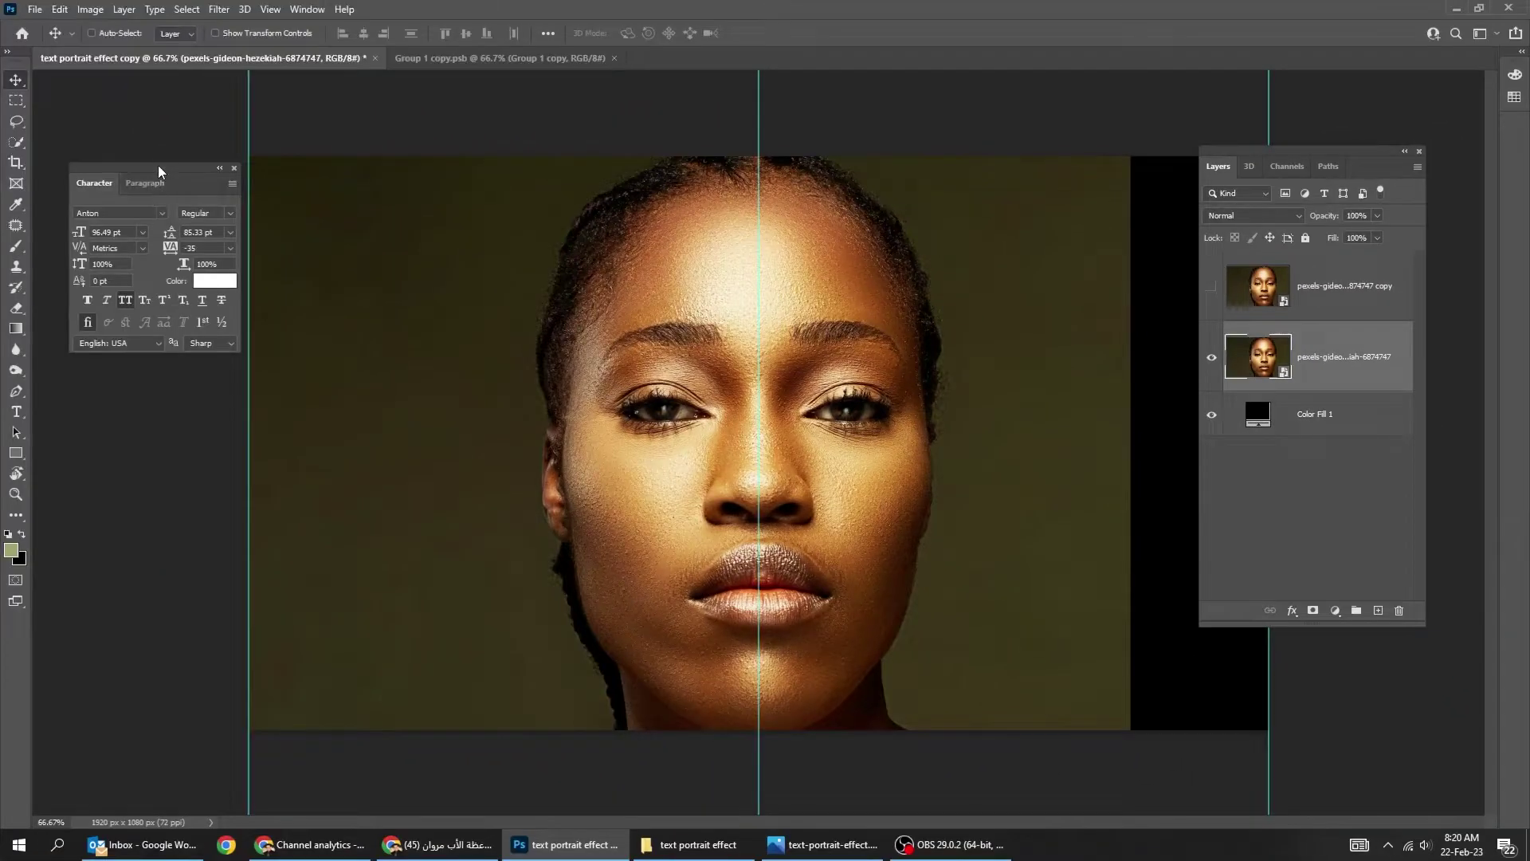
- Select the left half of the canvas with a rectangular marquee
drag(158, 172, 139, 149)
click(7, 102)
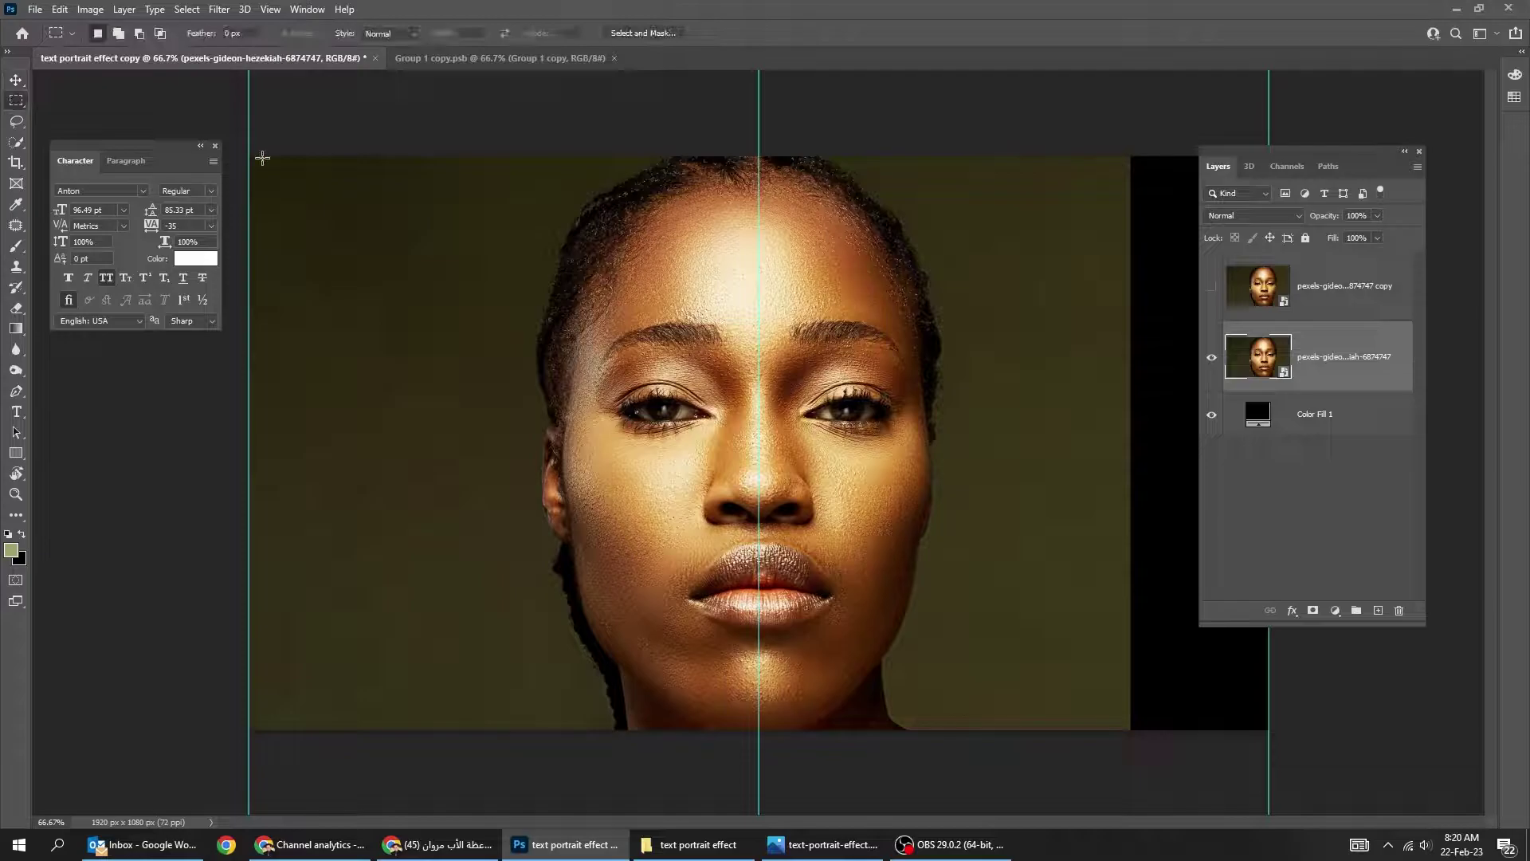
drag(249, 157, 758, 766)
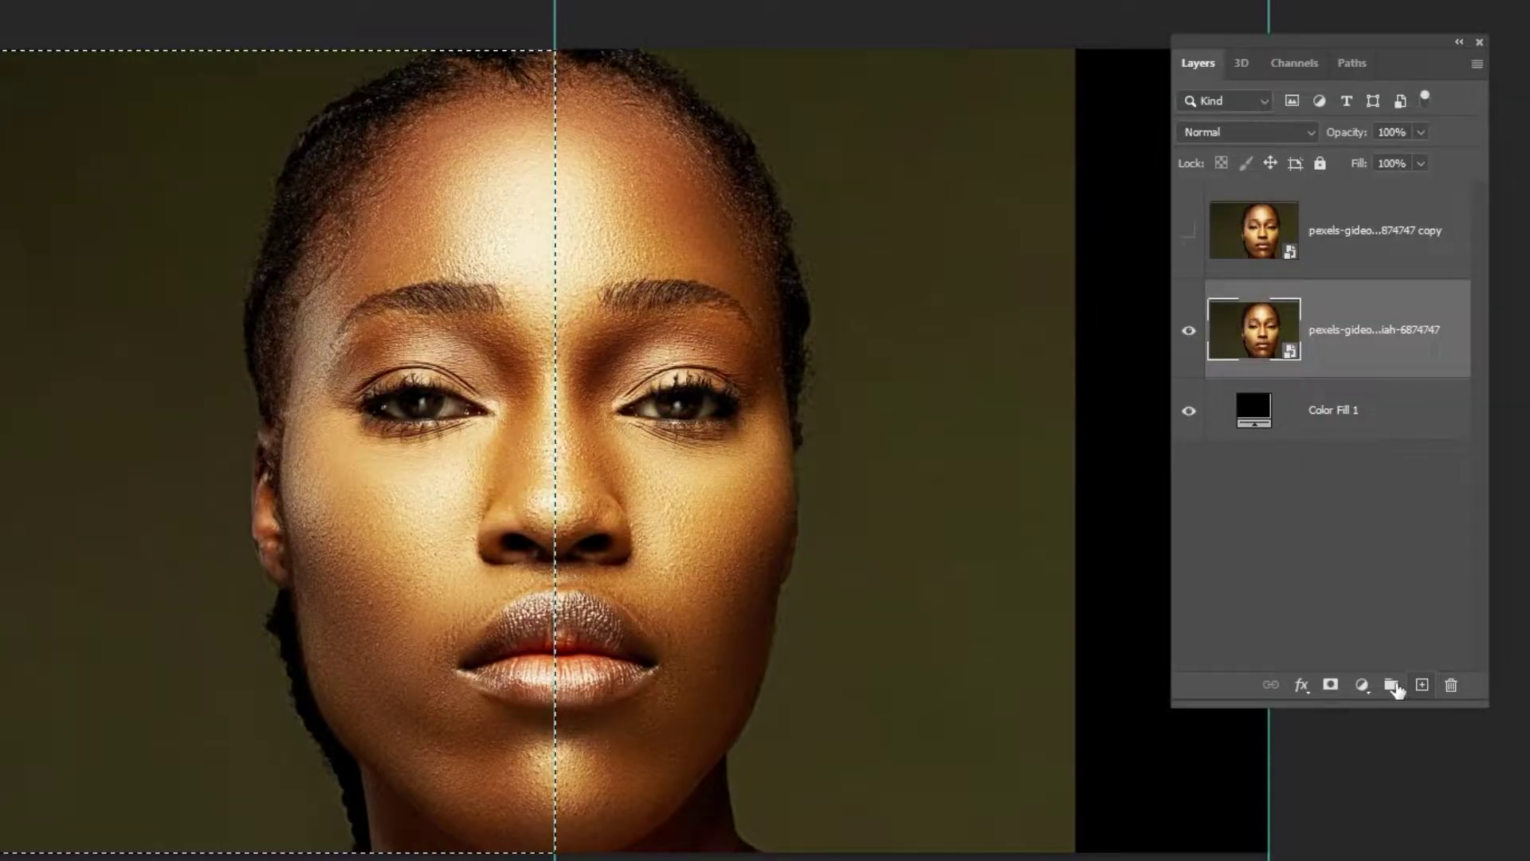
- Create Group 1 masked to the left-half selection and move the original photo into it
click(1393, 687)
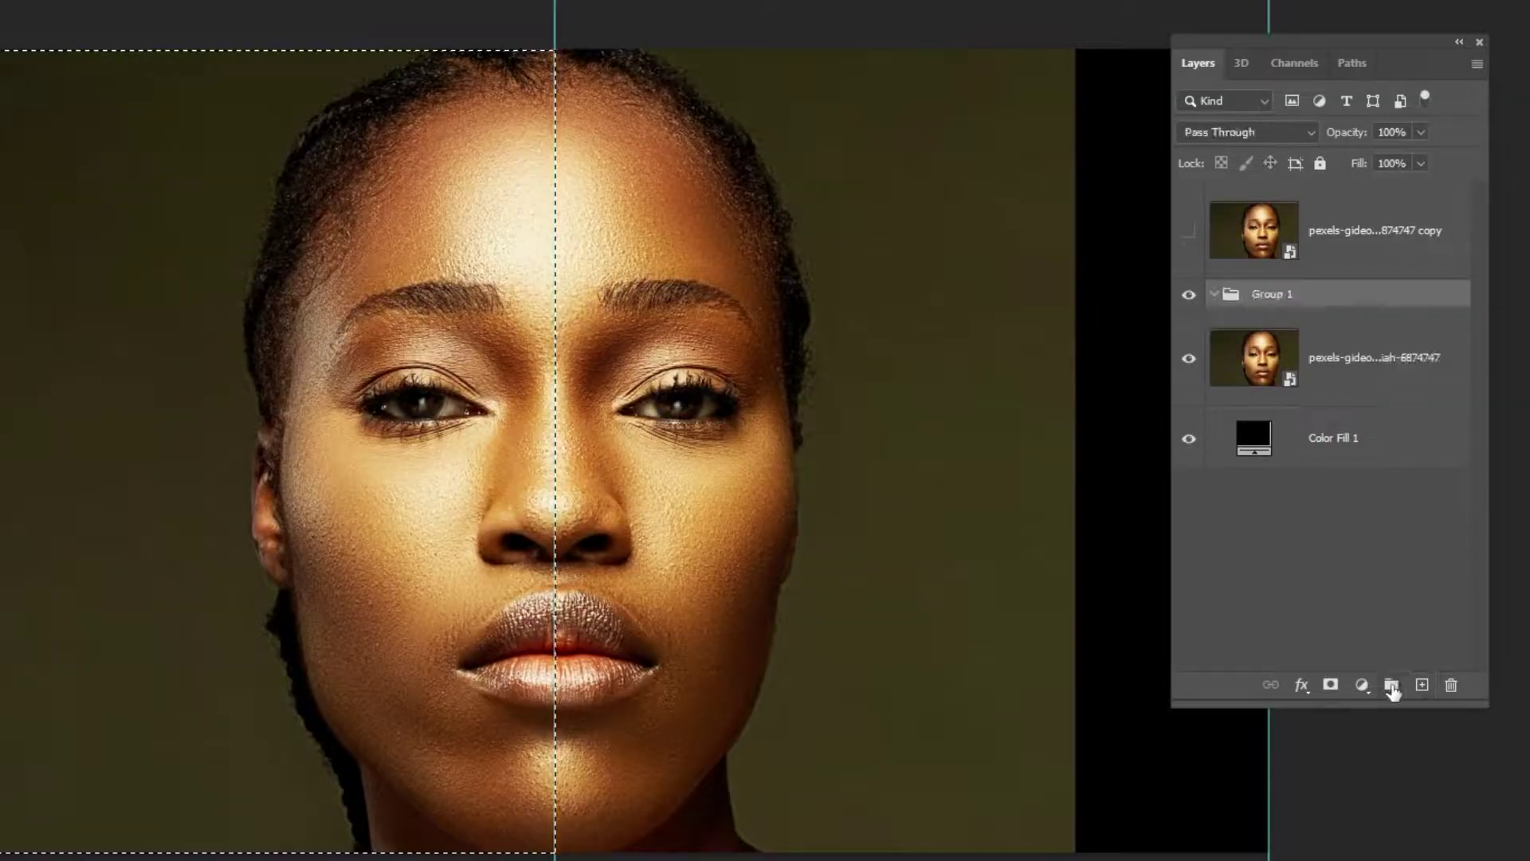
click(1331, 686)
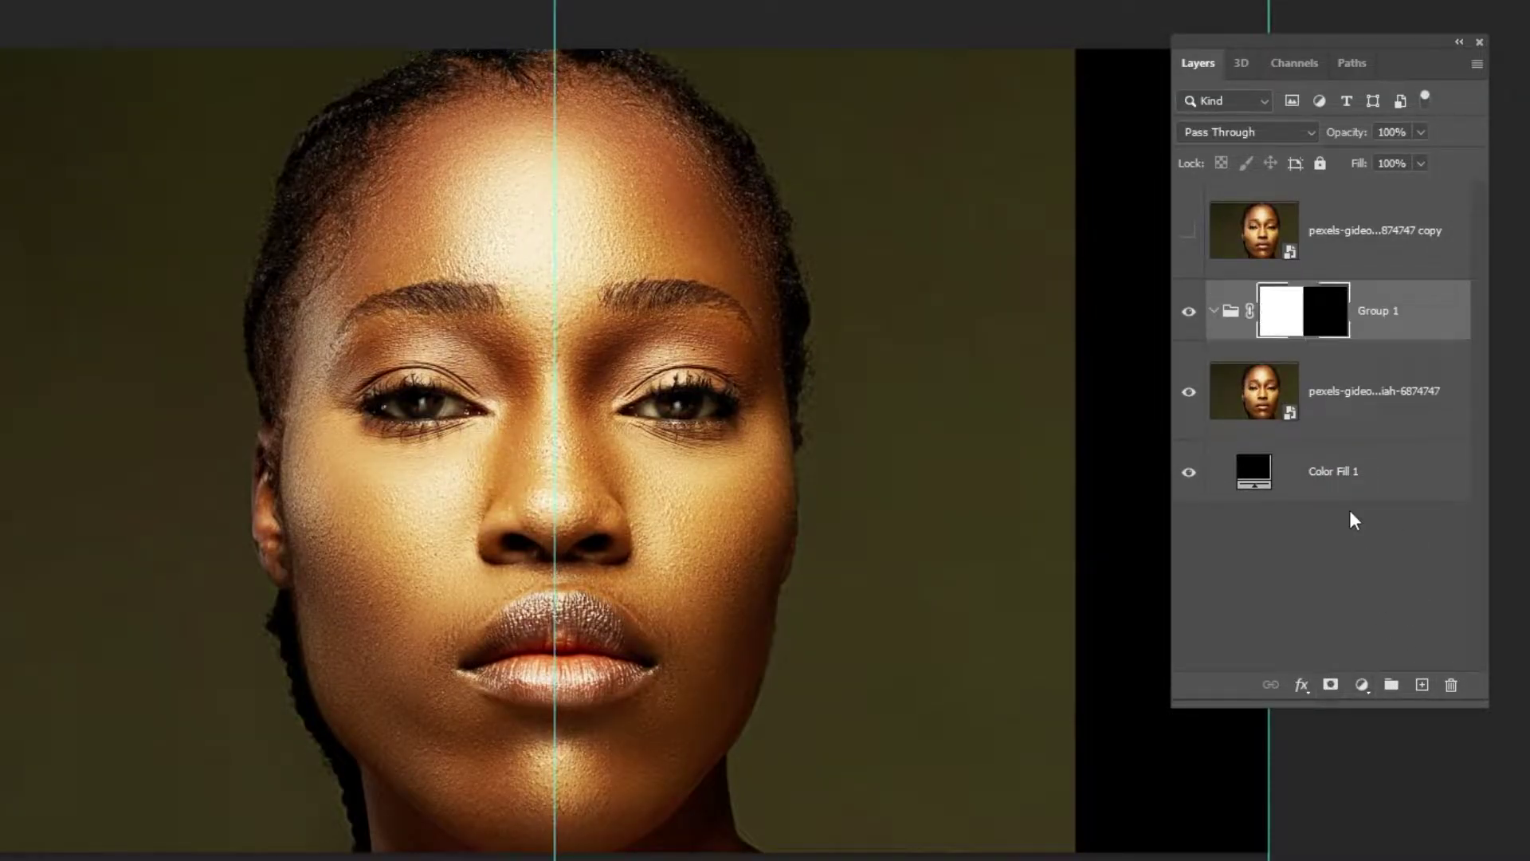
click(1370, 413)
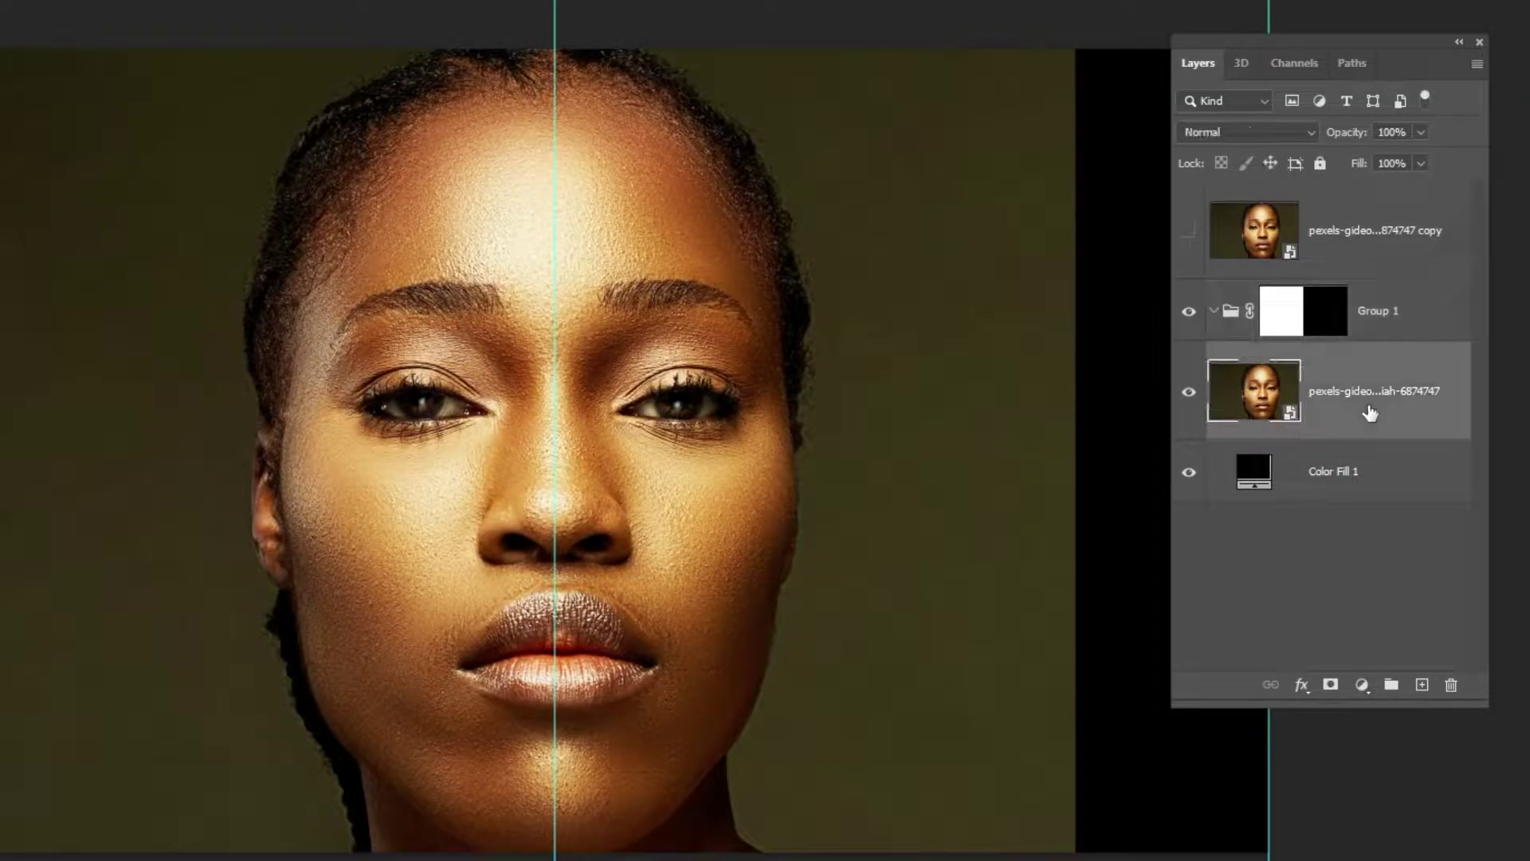
key(ctrl+bracketright)
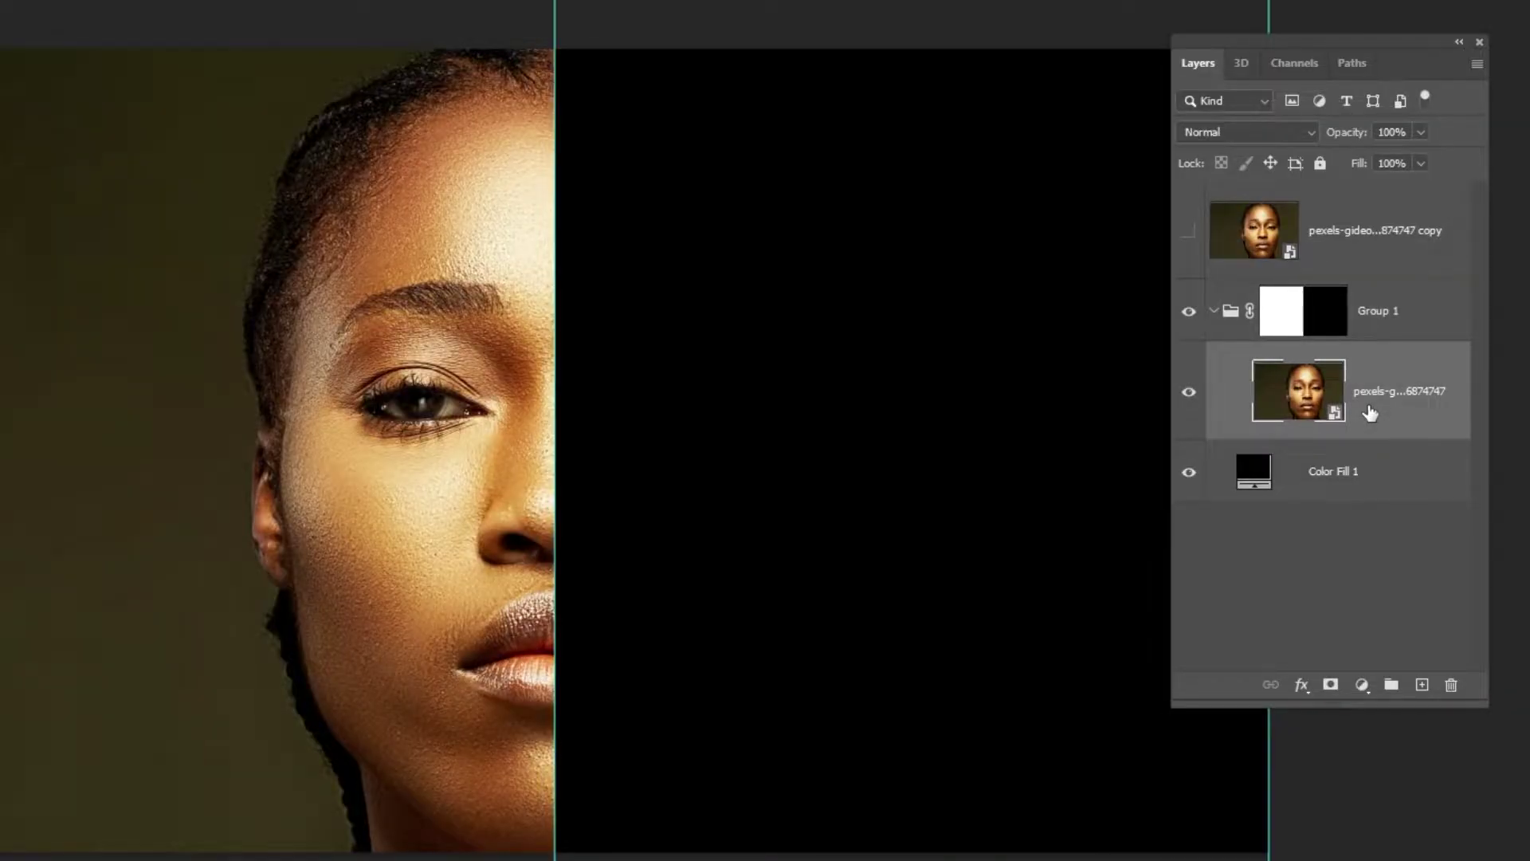
- Give Group 1 a red colour label and make the top photo copy visible again
click(1372, 325)
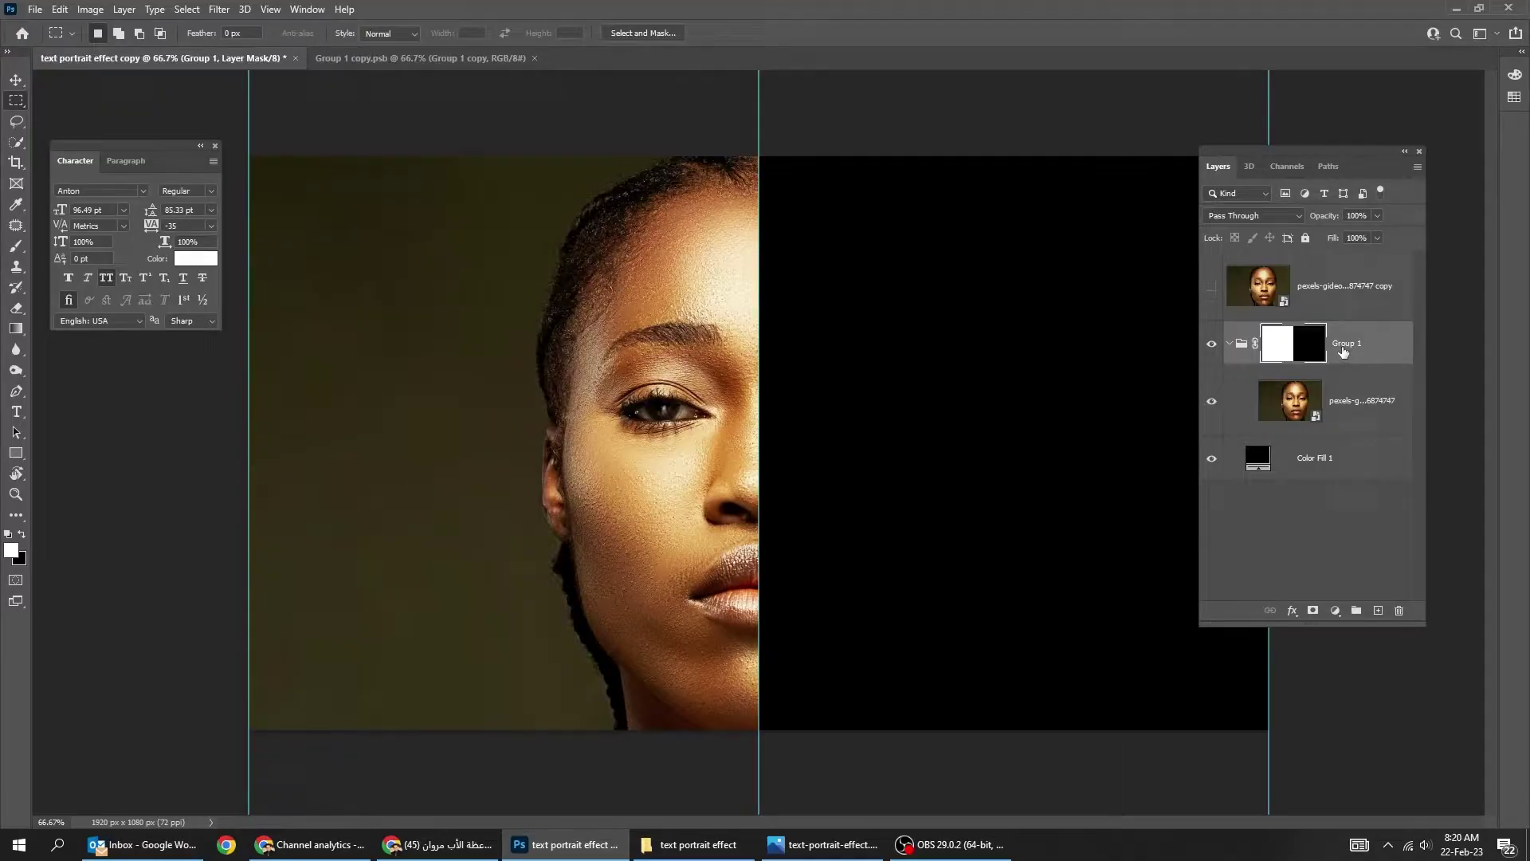
right_click(1344, 351)
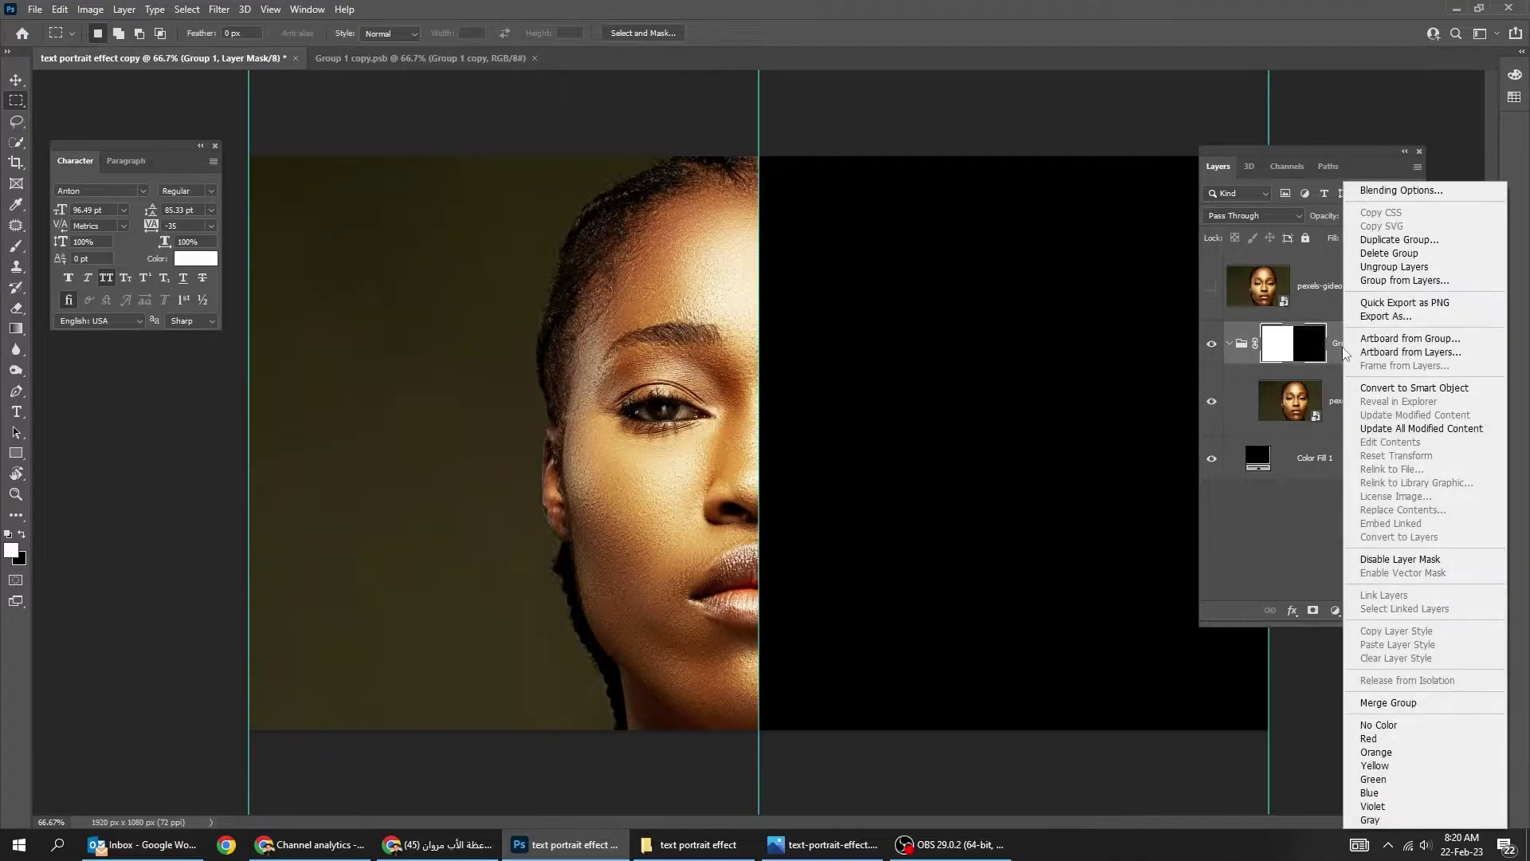
click(1371, 738)
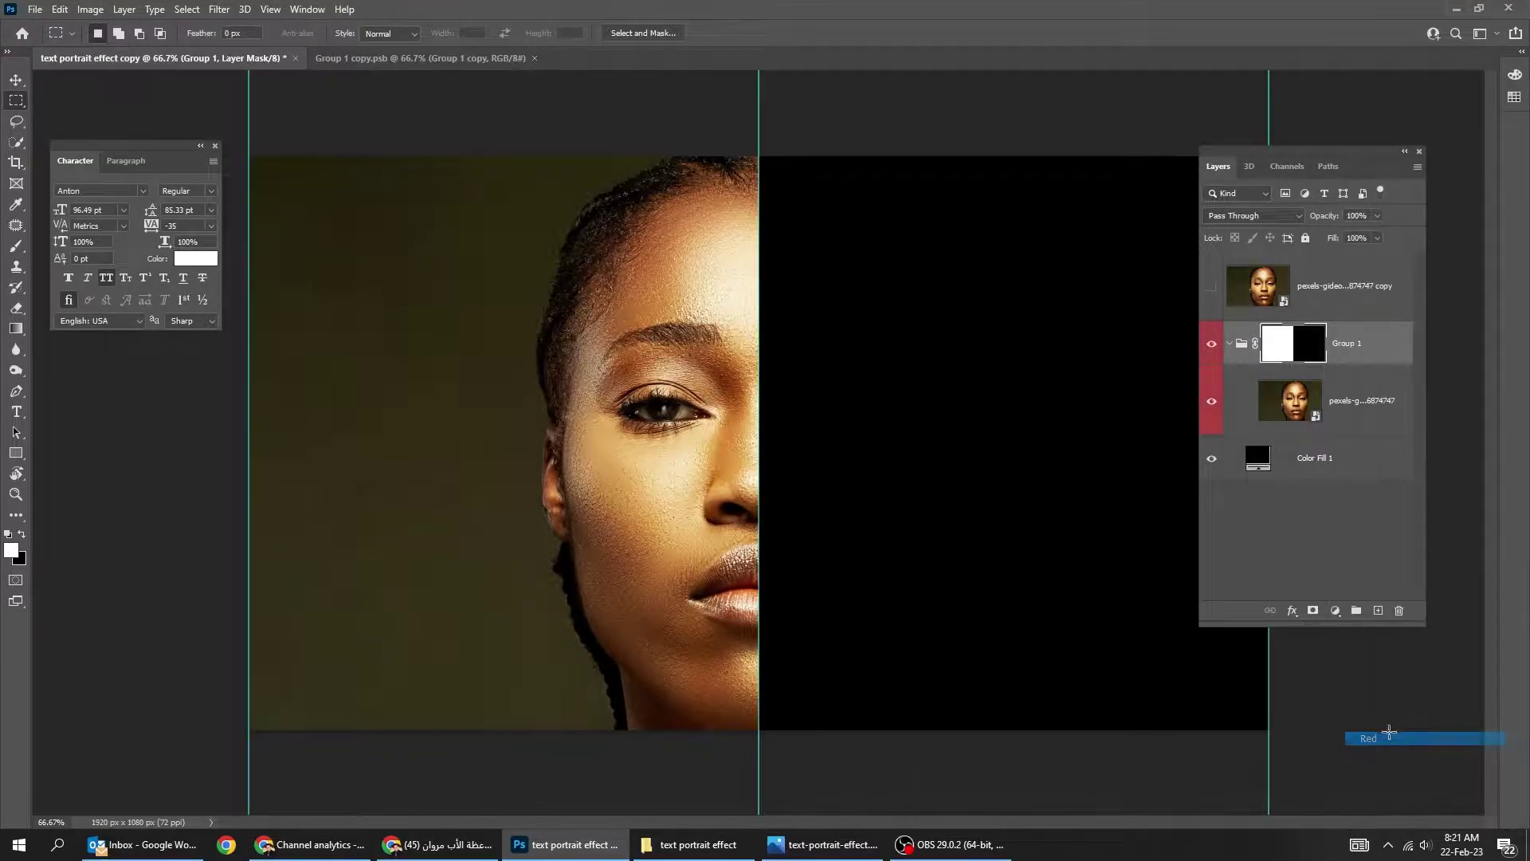
drag(1371, 166, 1256, 122)
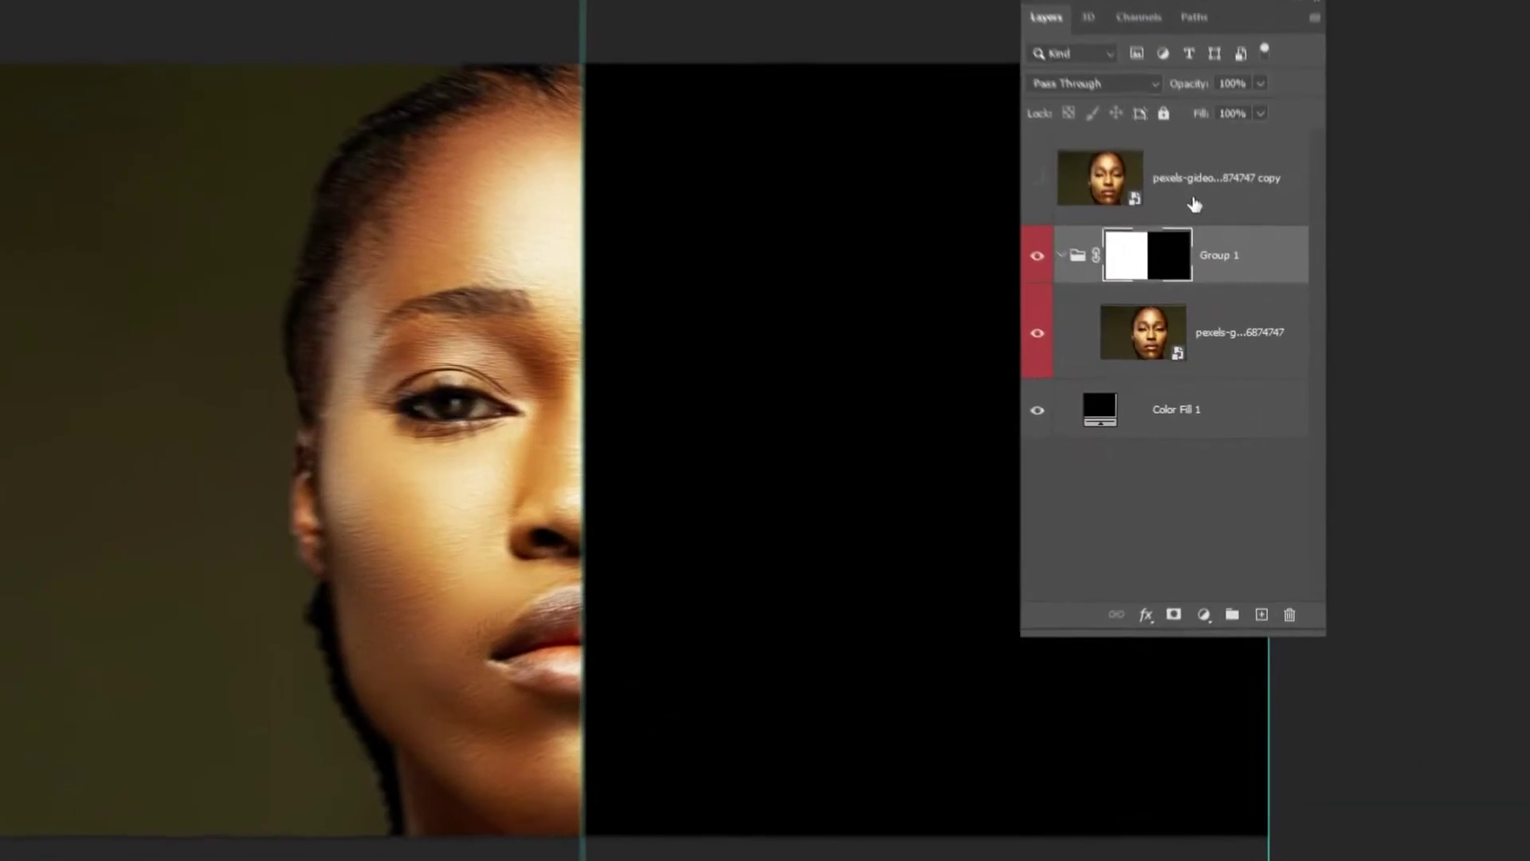
click(1138, 249)
click(1030, 170)
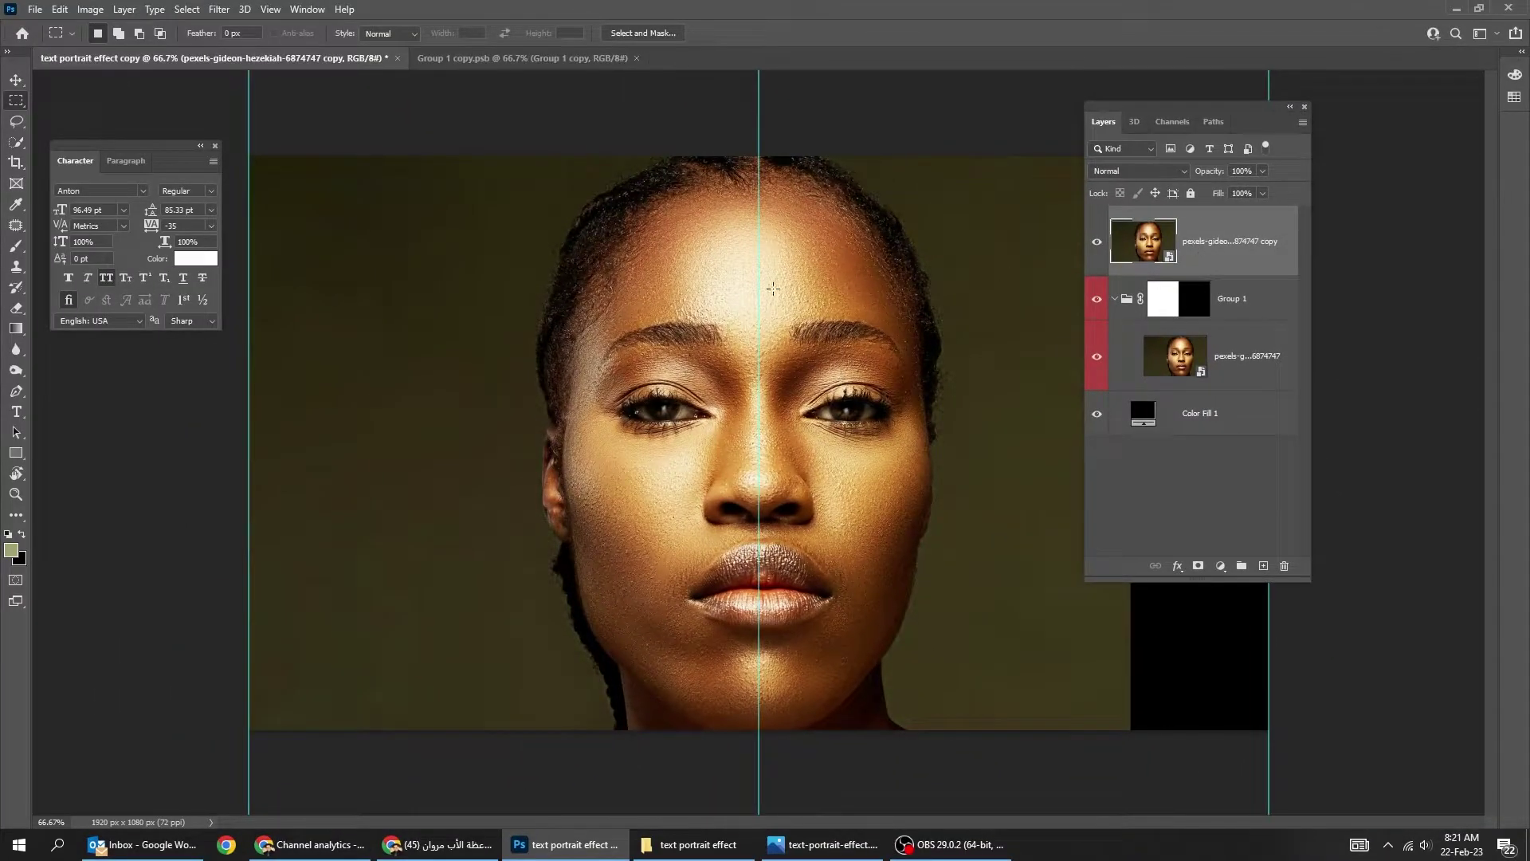
- Type the word 'BE' in white at the top of the centre guide
key(t)
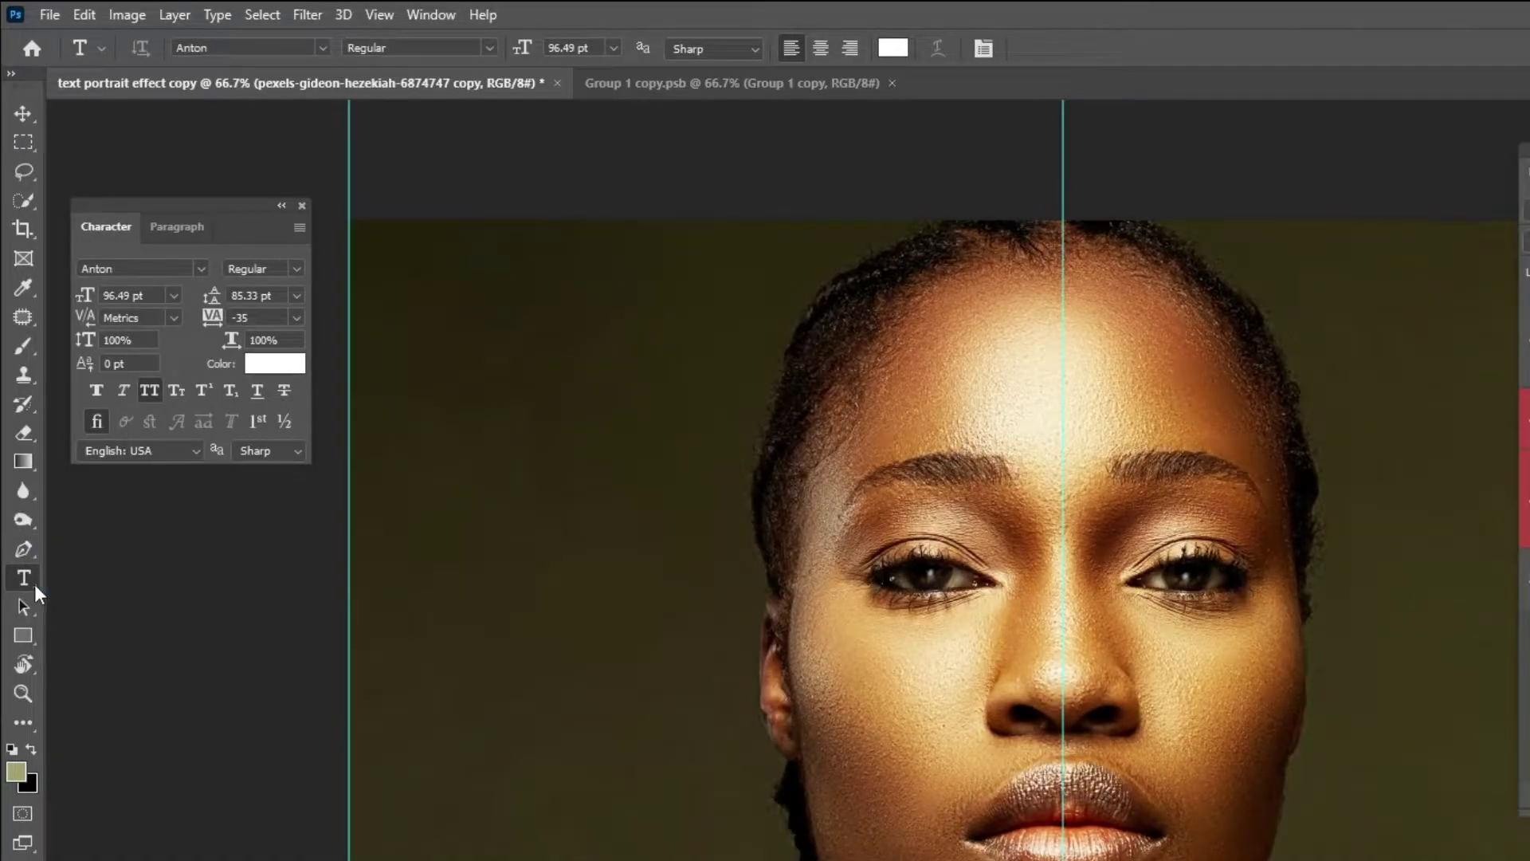
click(16, 769)
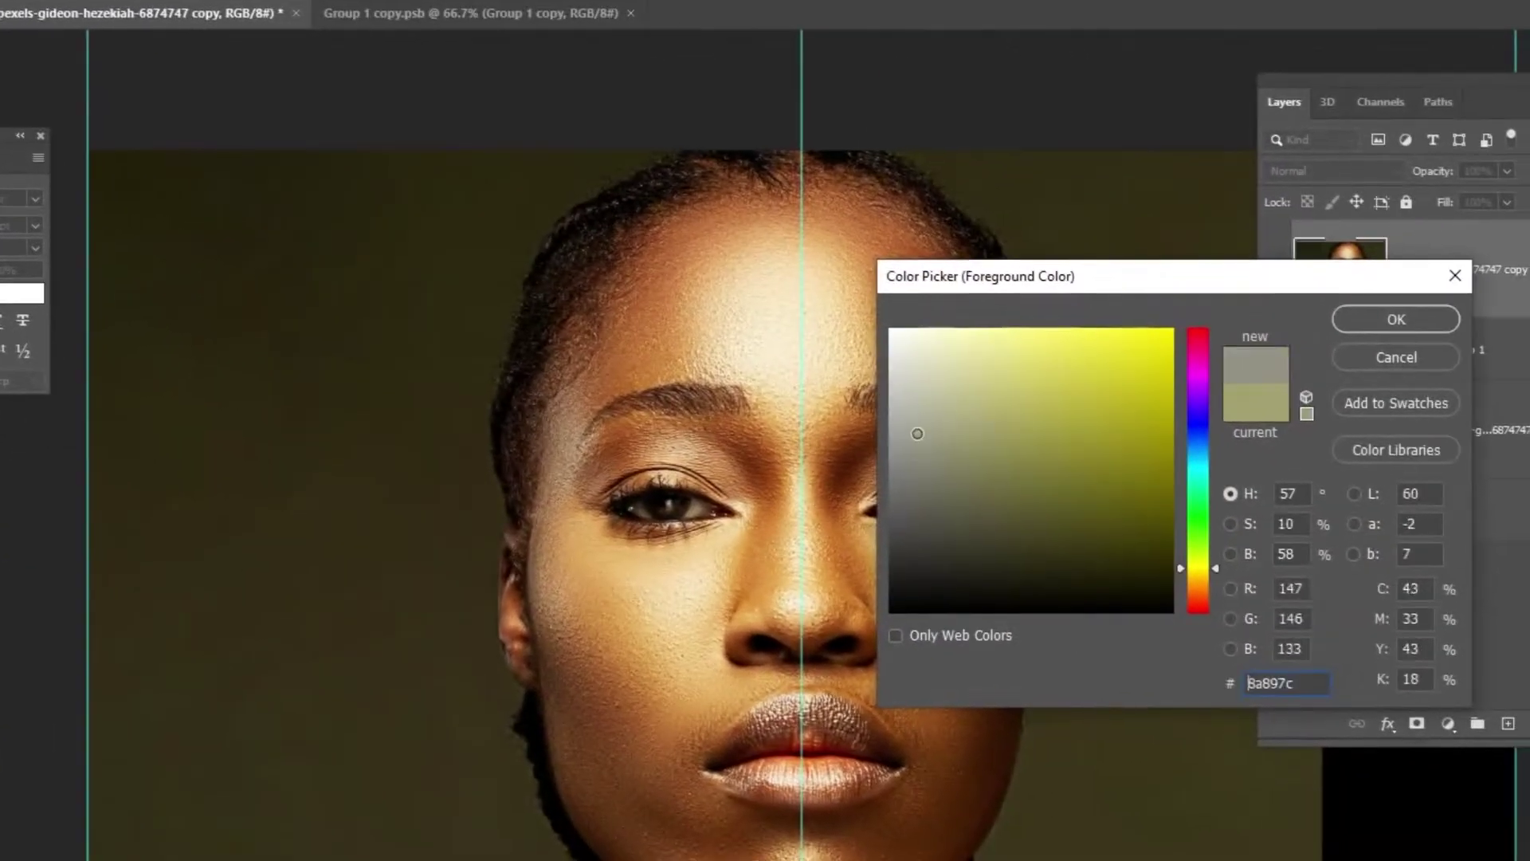
click(1062, 376)
click(1344, 324)
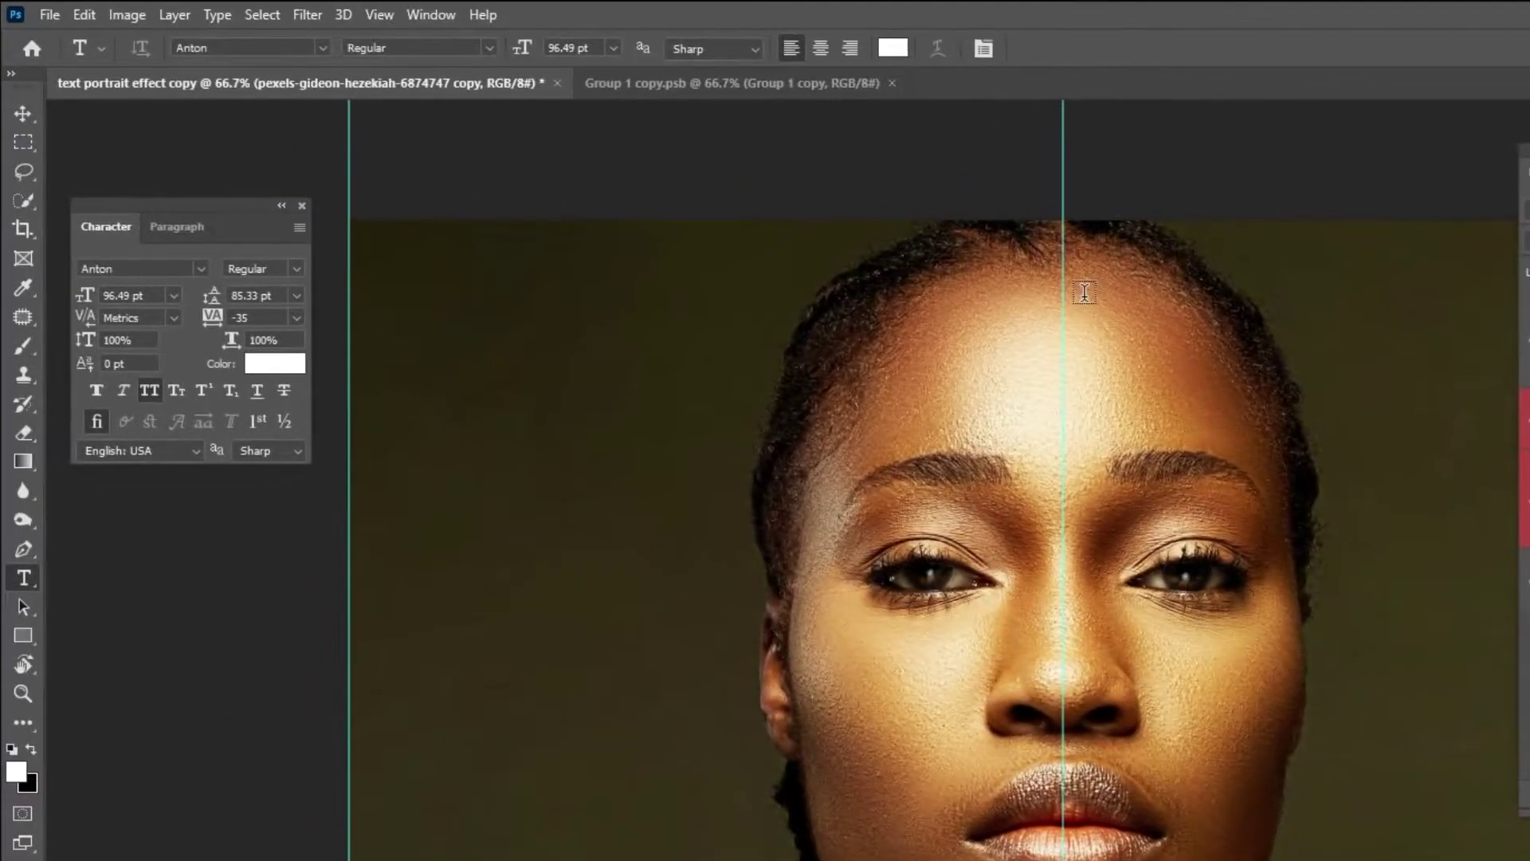
click(821, 225)
text(be)
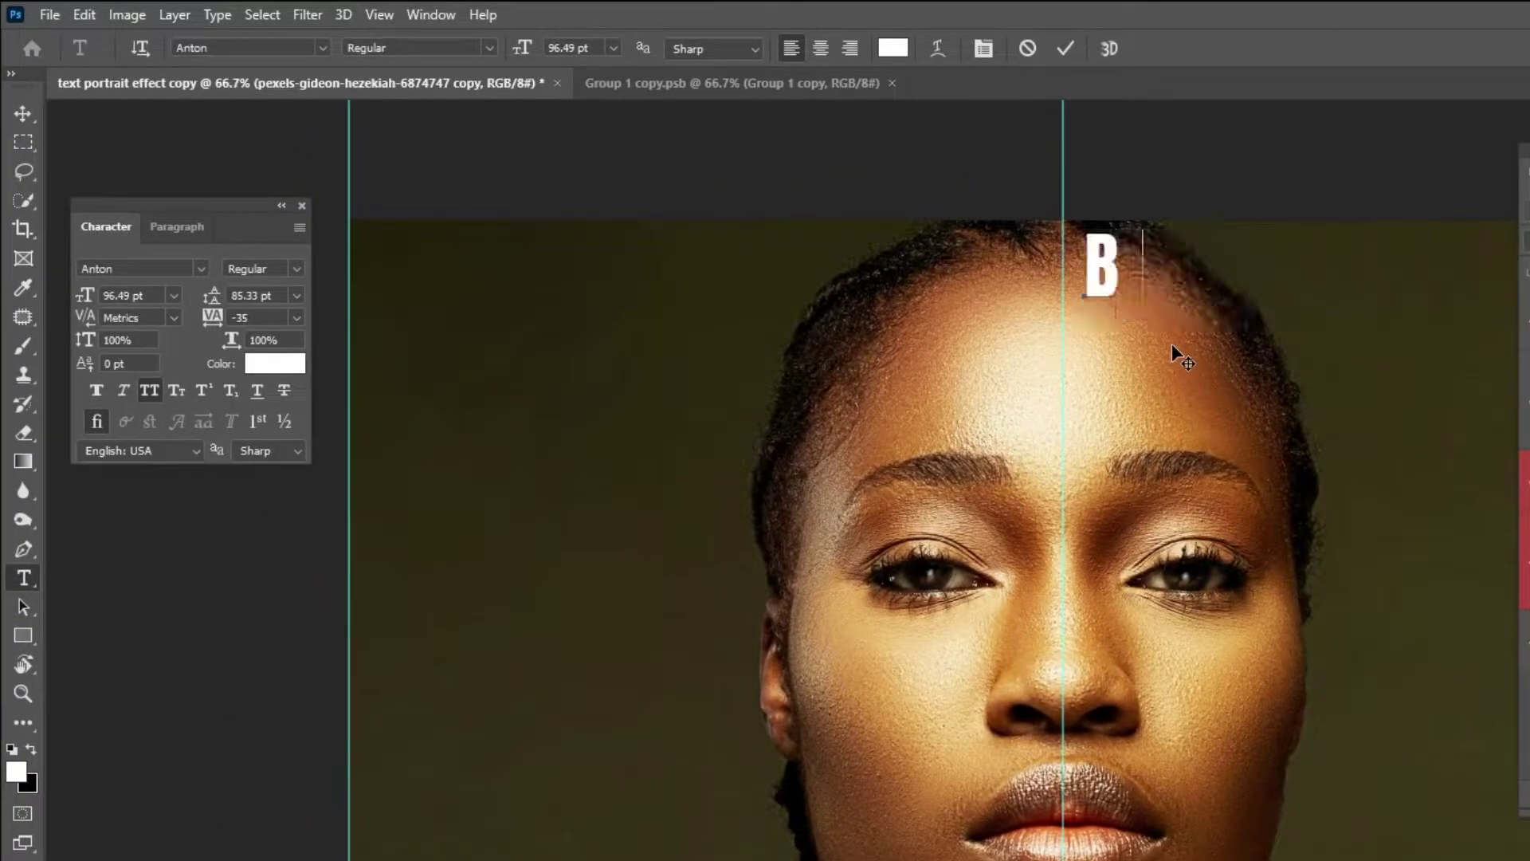
key(ctrl+Return)
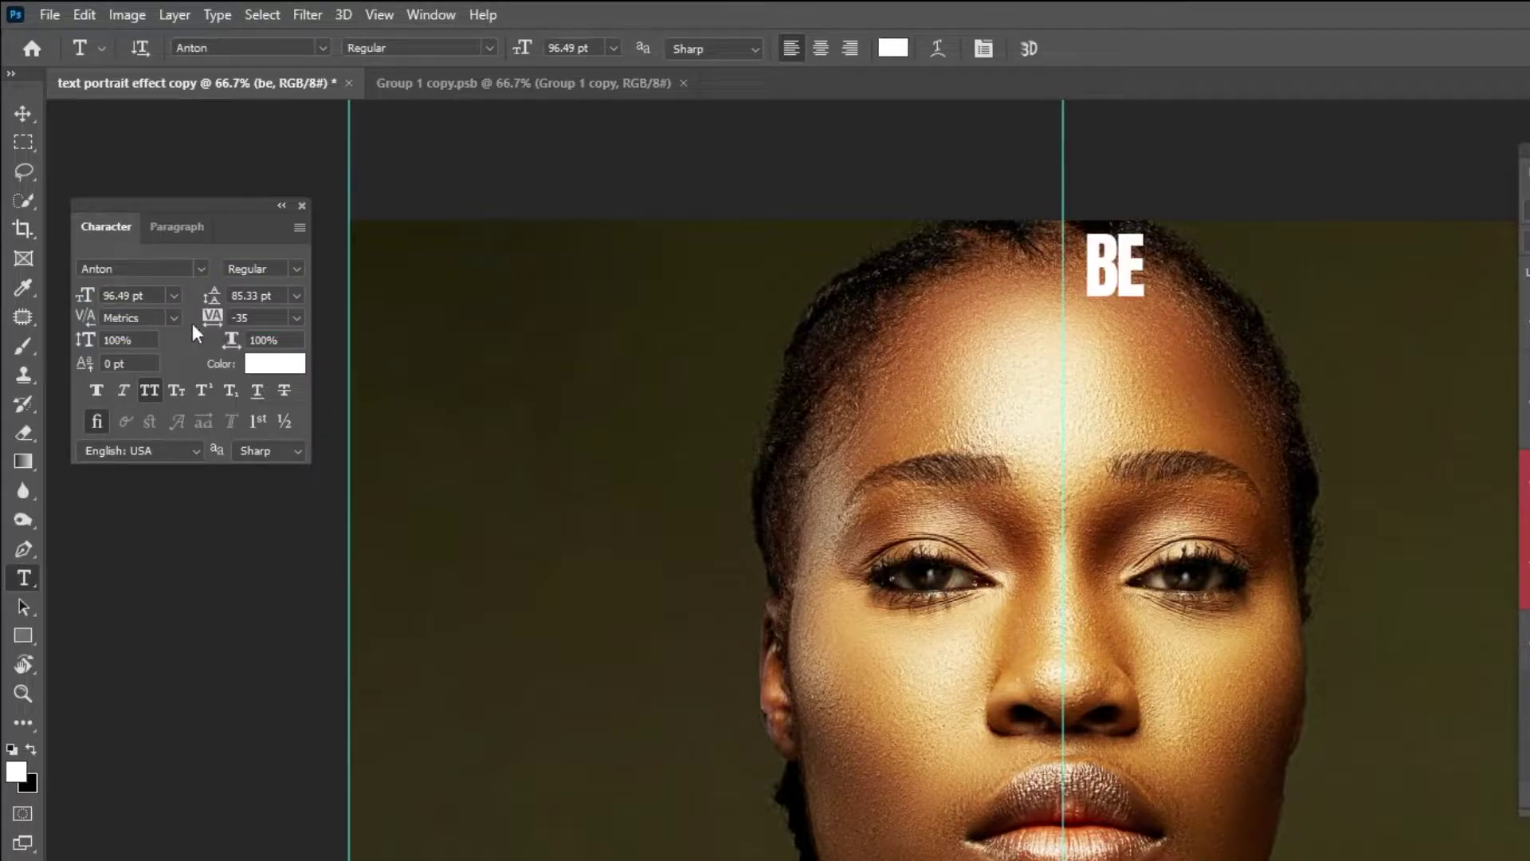
- Enlarge BE to 230 pt and move it down beside the centre guide
text(230)
key(Return)
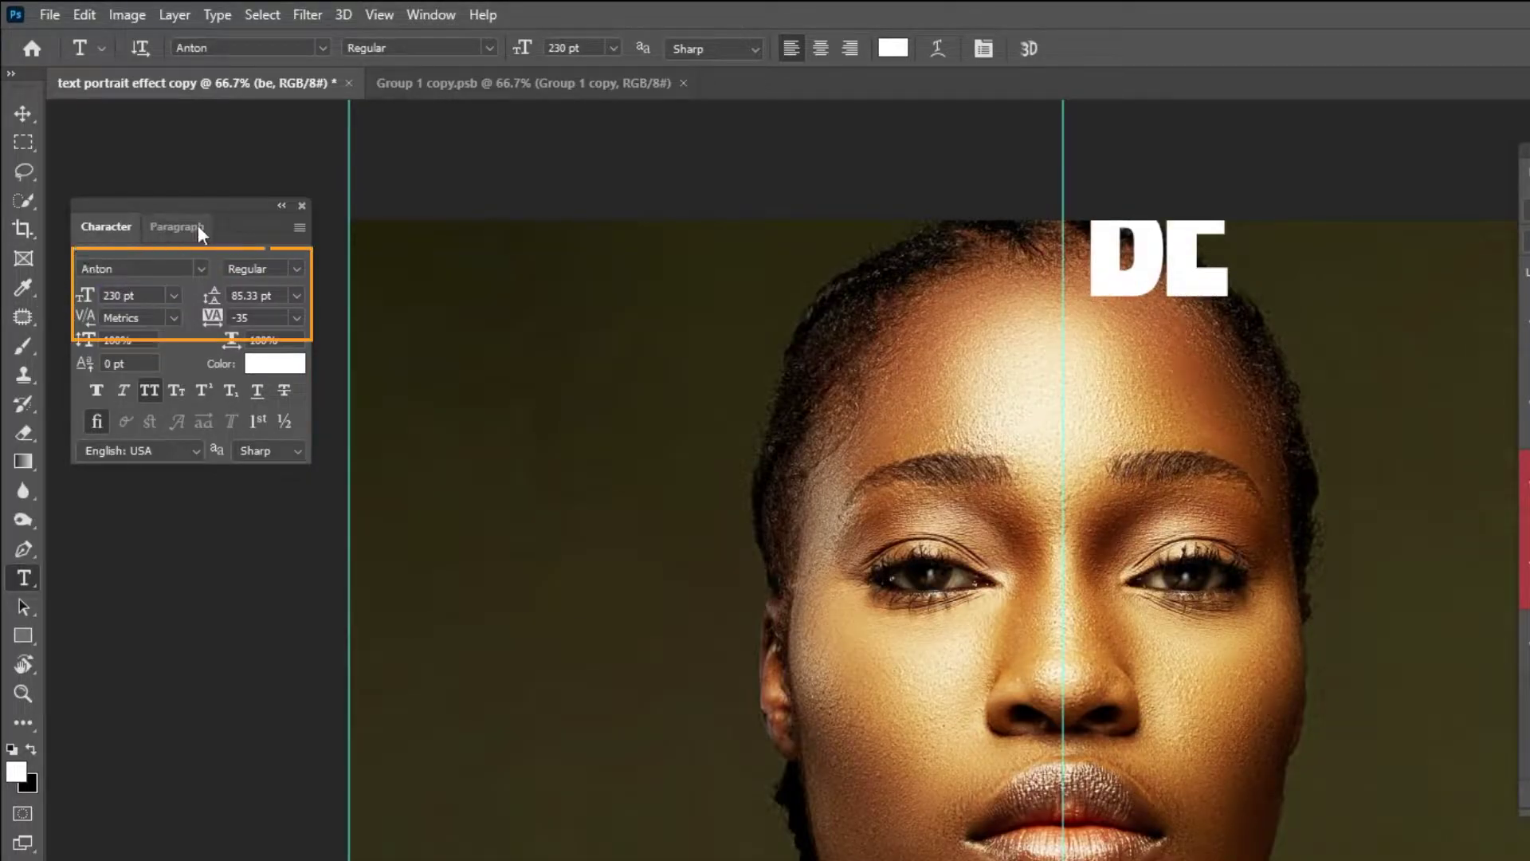
drag(167, 244, 263, 214)
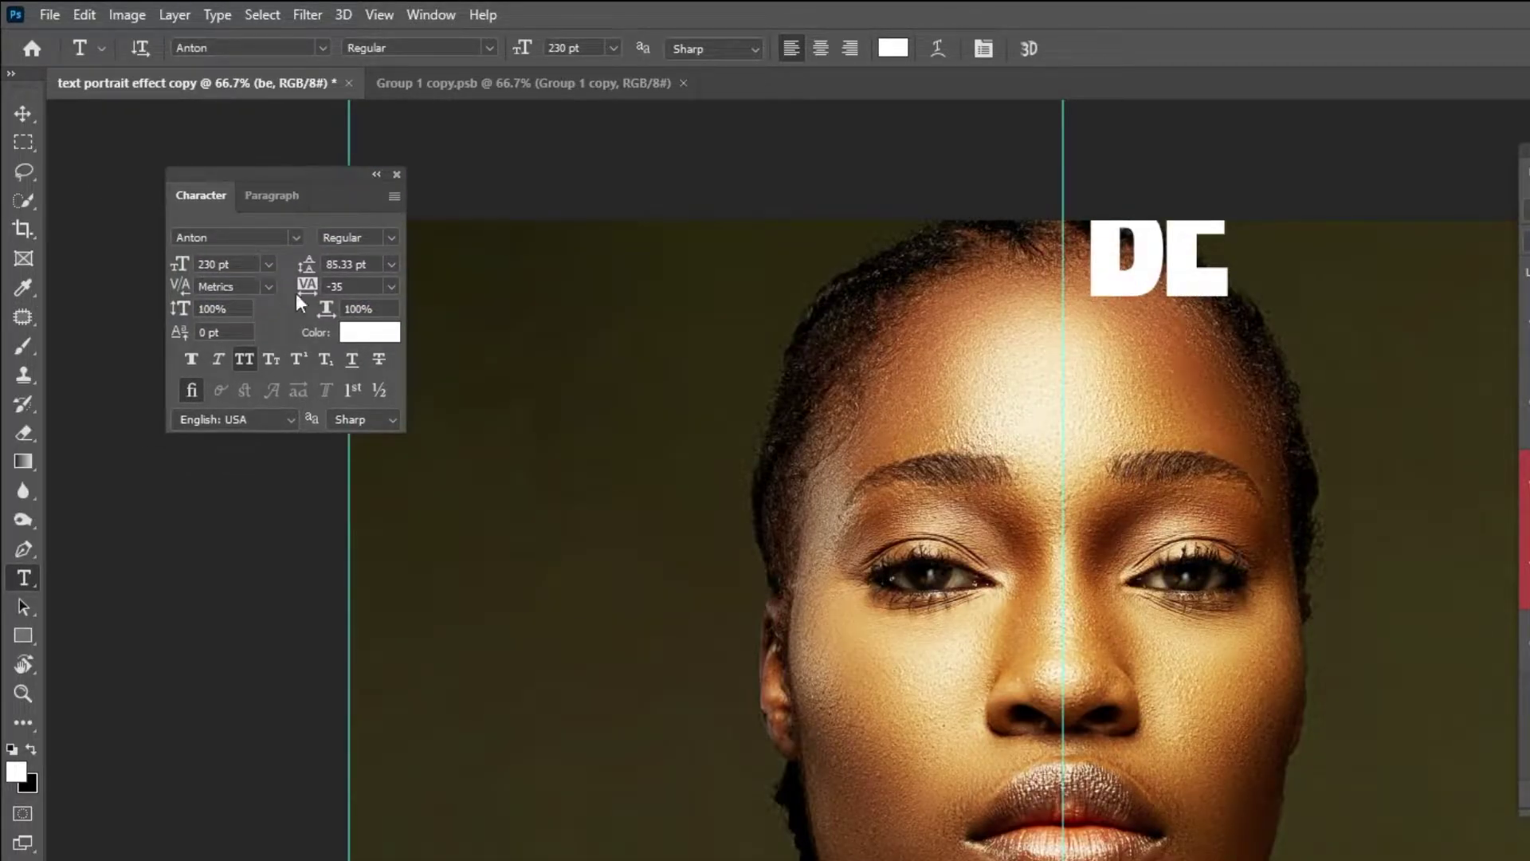
click(22, 113)
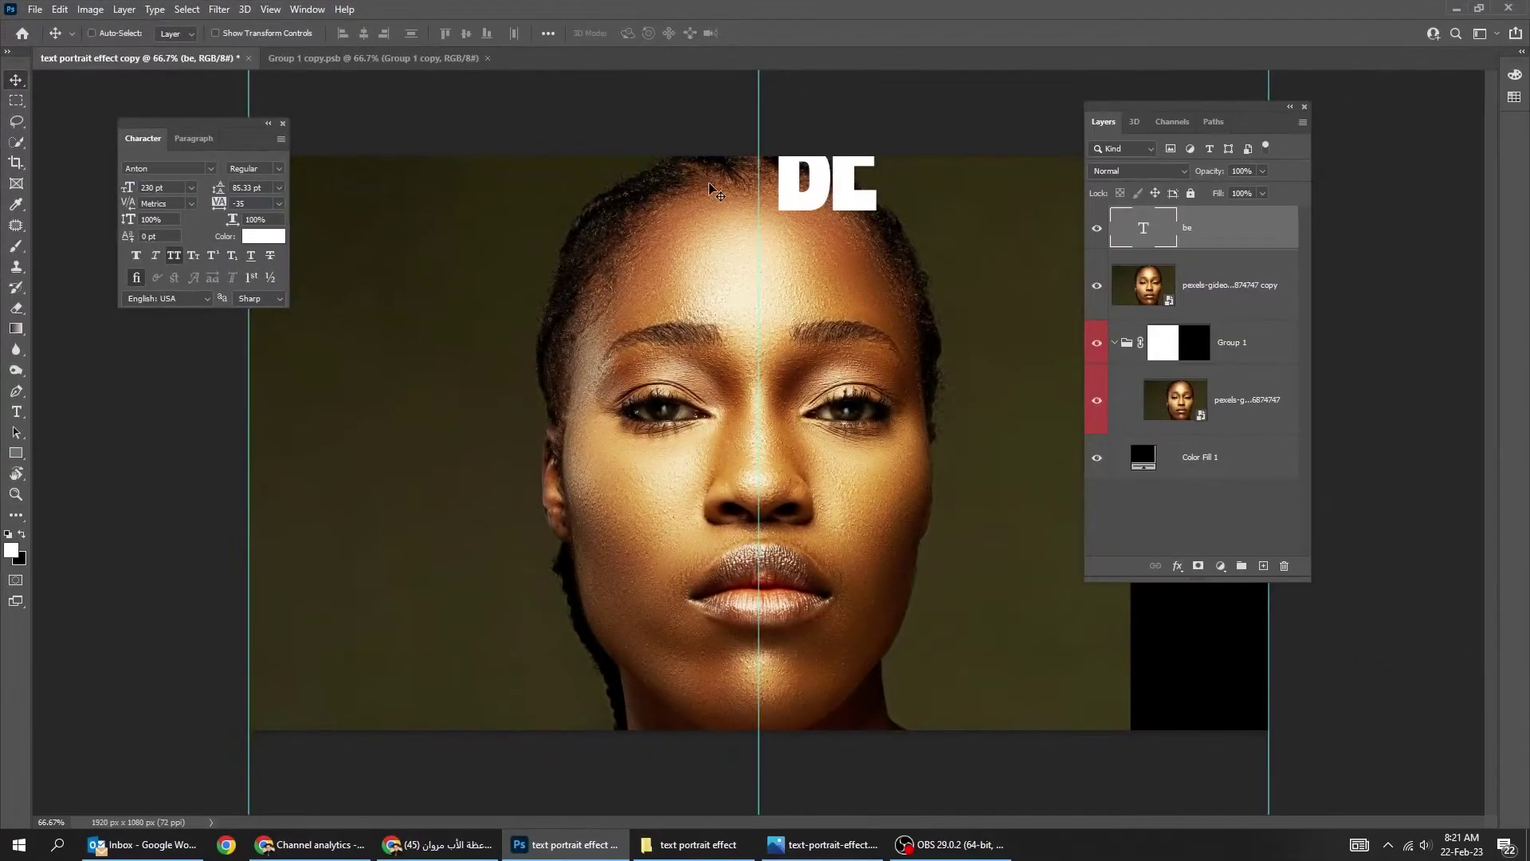
drag(1138, 262, 1145, 351)
- Duplicate BE below itself, retype it as 'AWE', and scale it to fit the column
drag(819, 250, 787, 242)
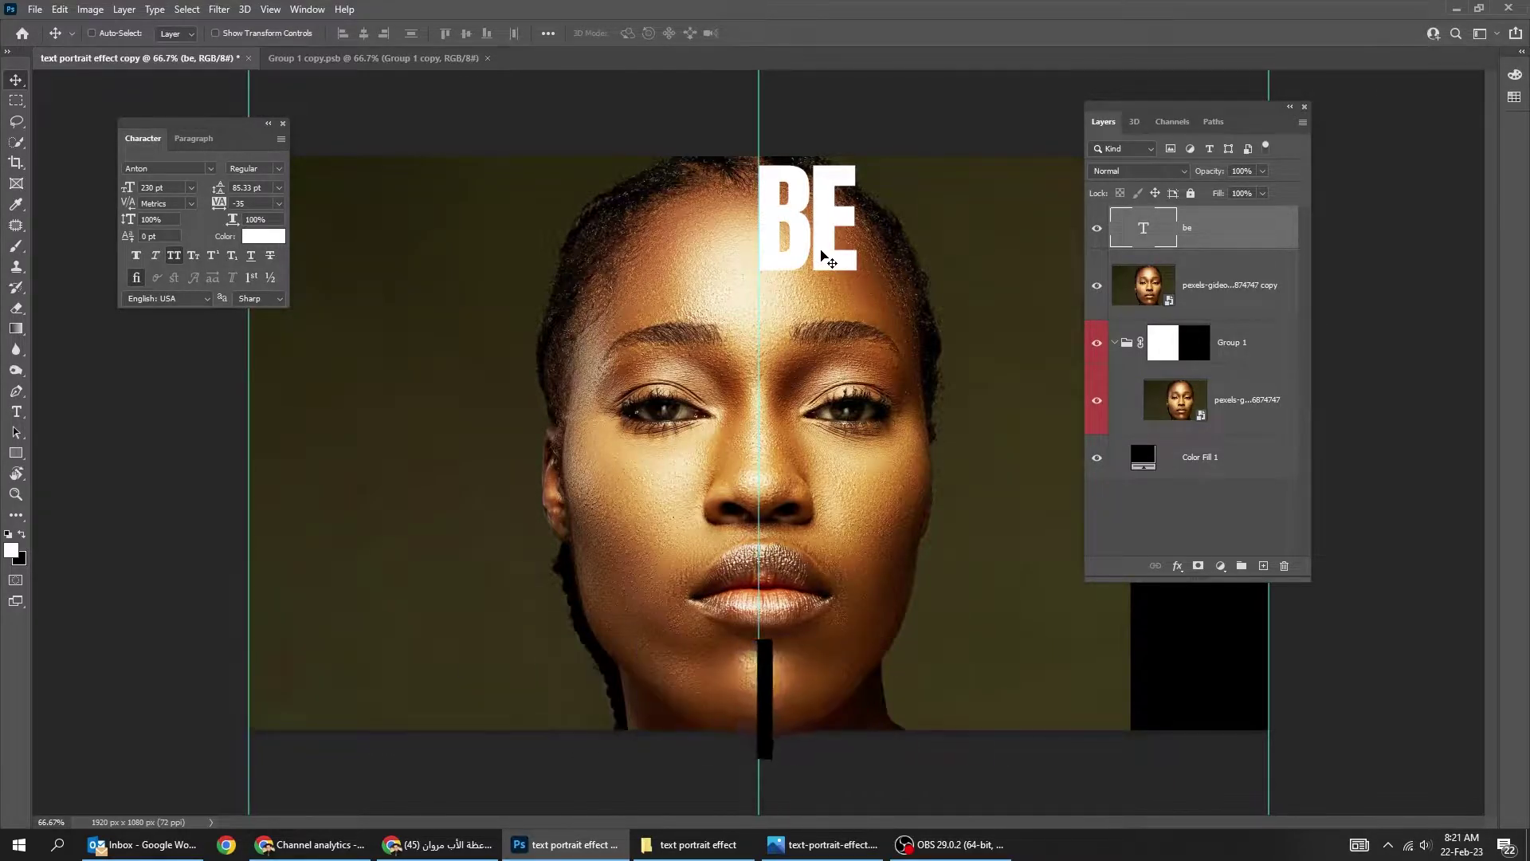
drag(822, 263, 829, 357)
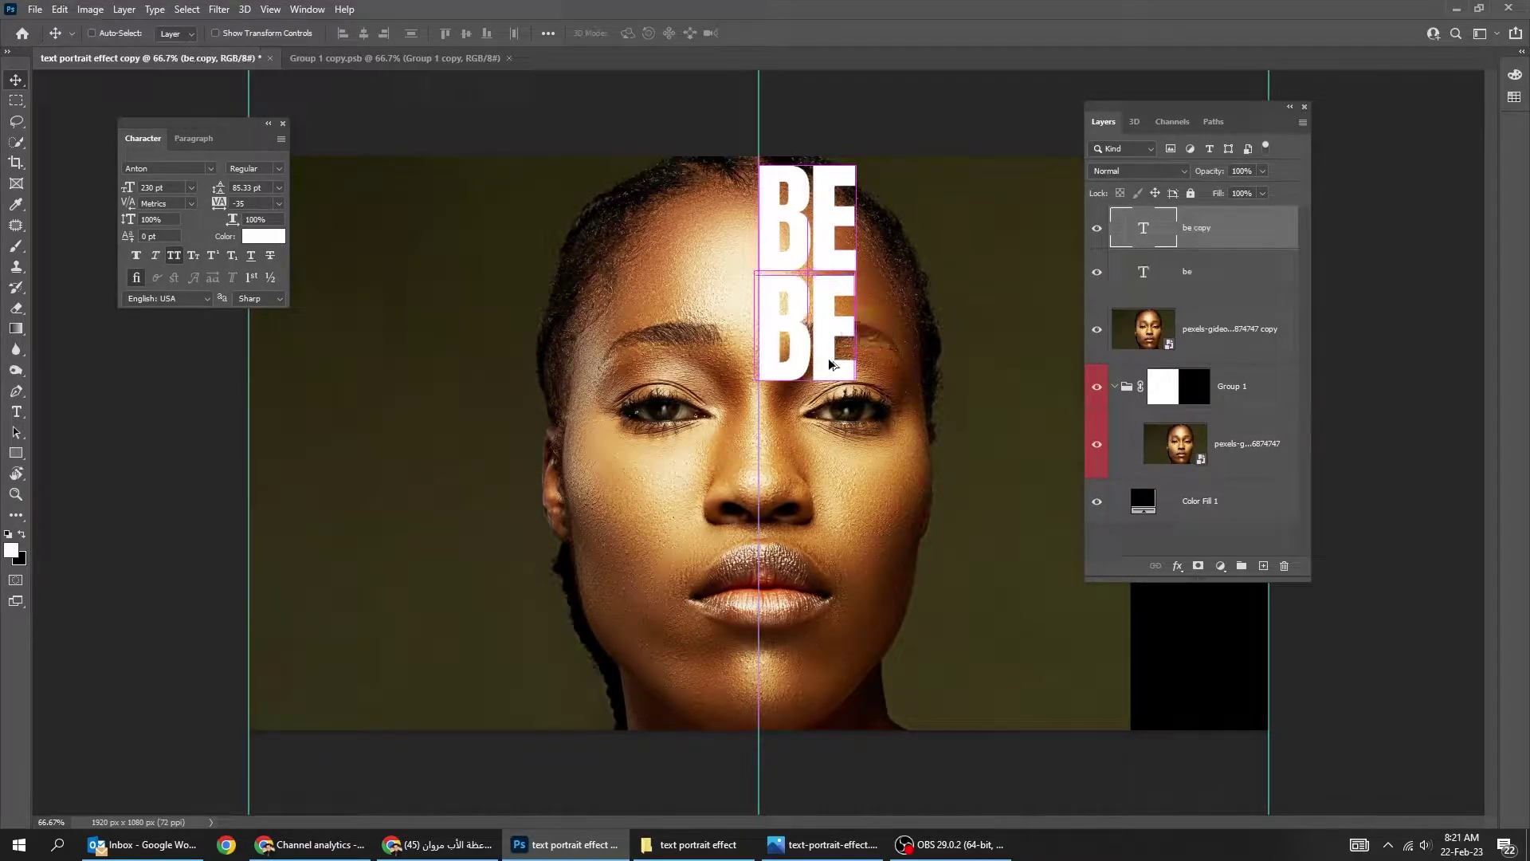
key(t)
double_click(816, 344)
text(awe)
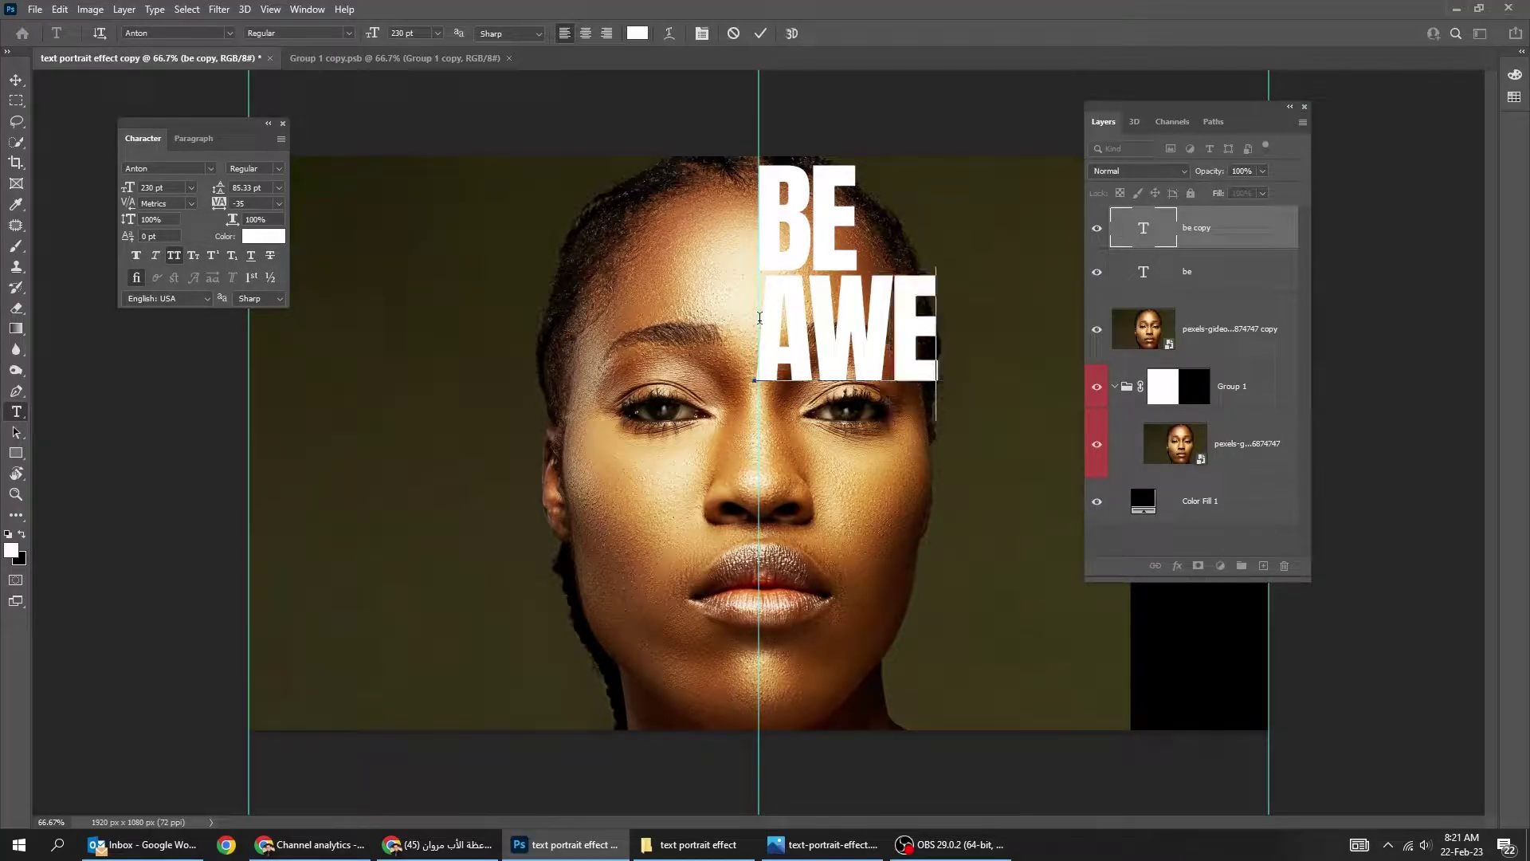
key(ctrl+t)
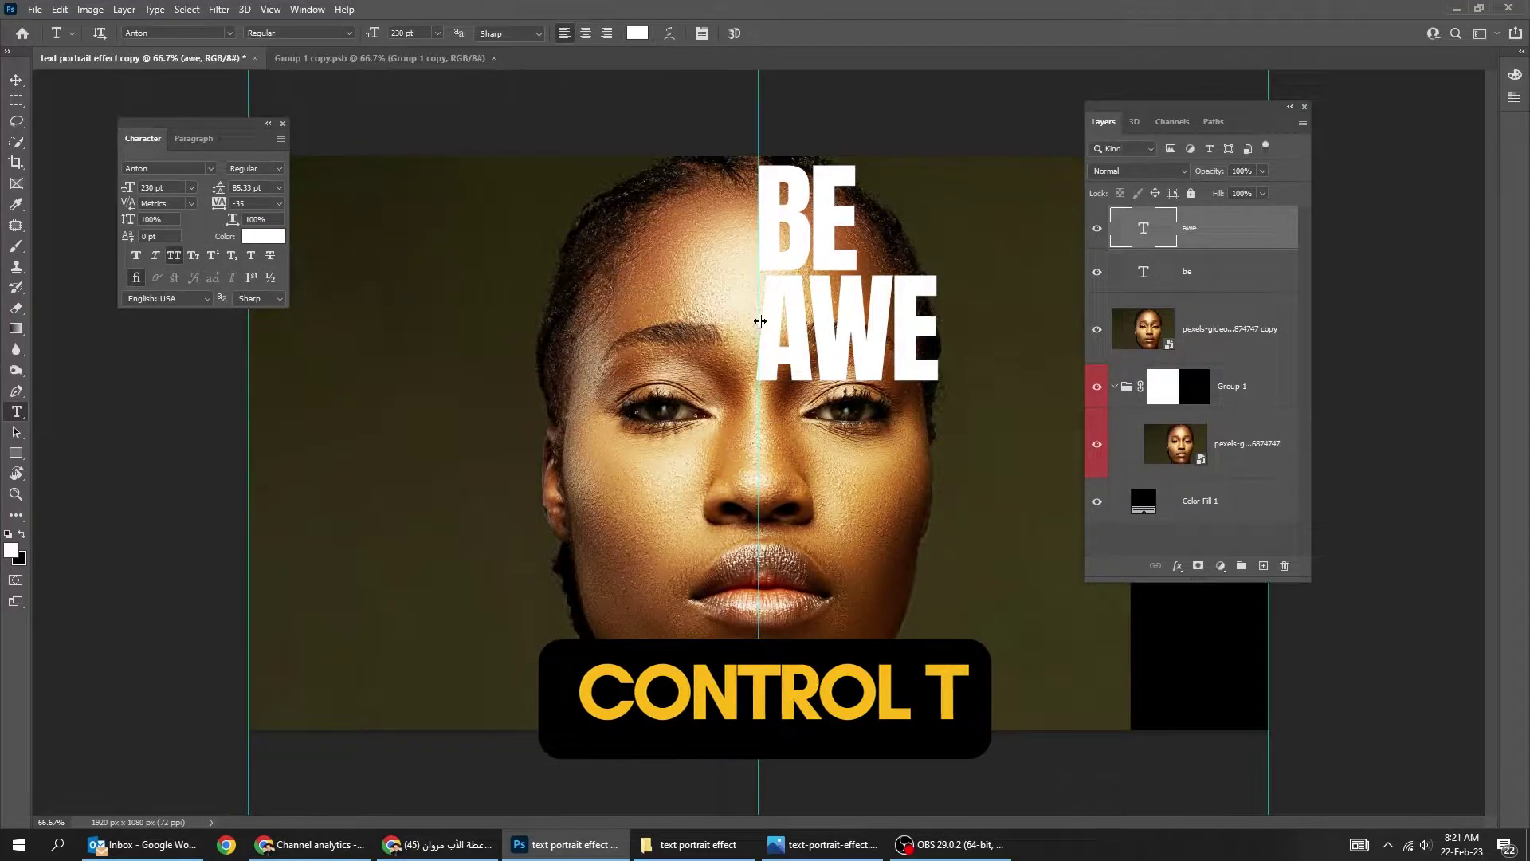
drag(938, 419, 904, 391)
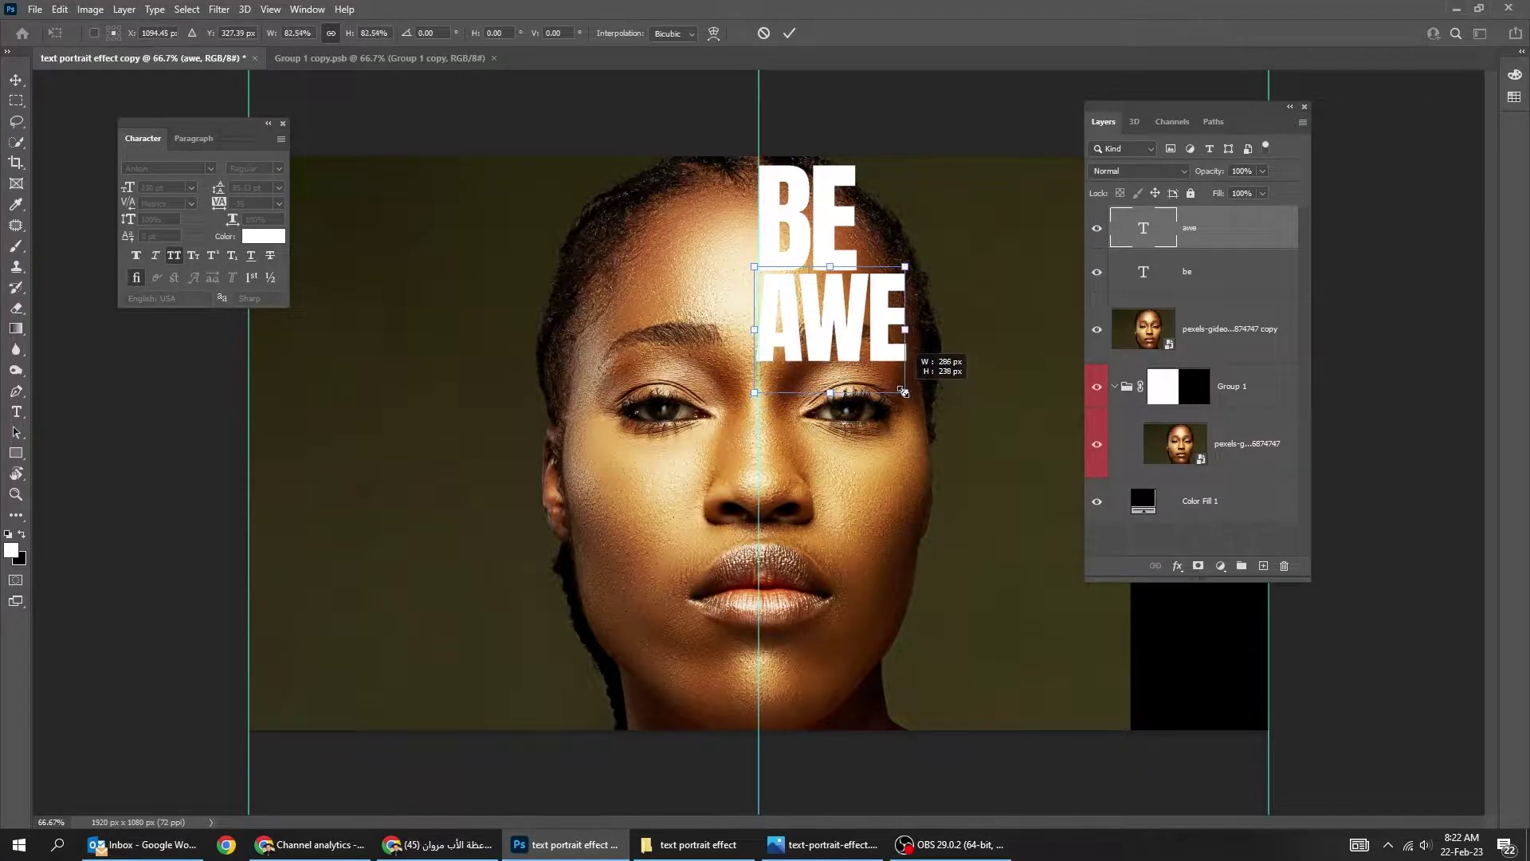
key(Return)
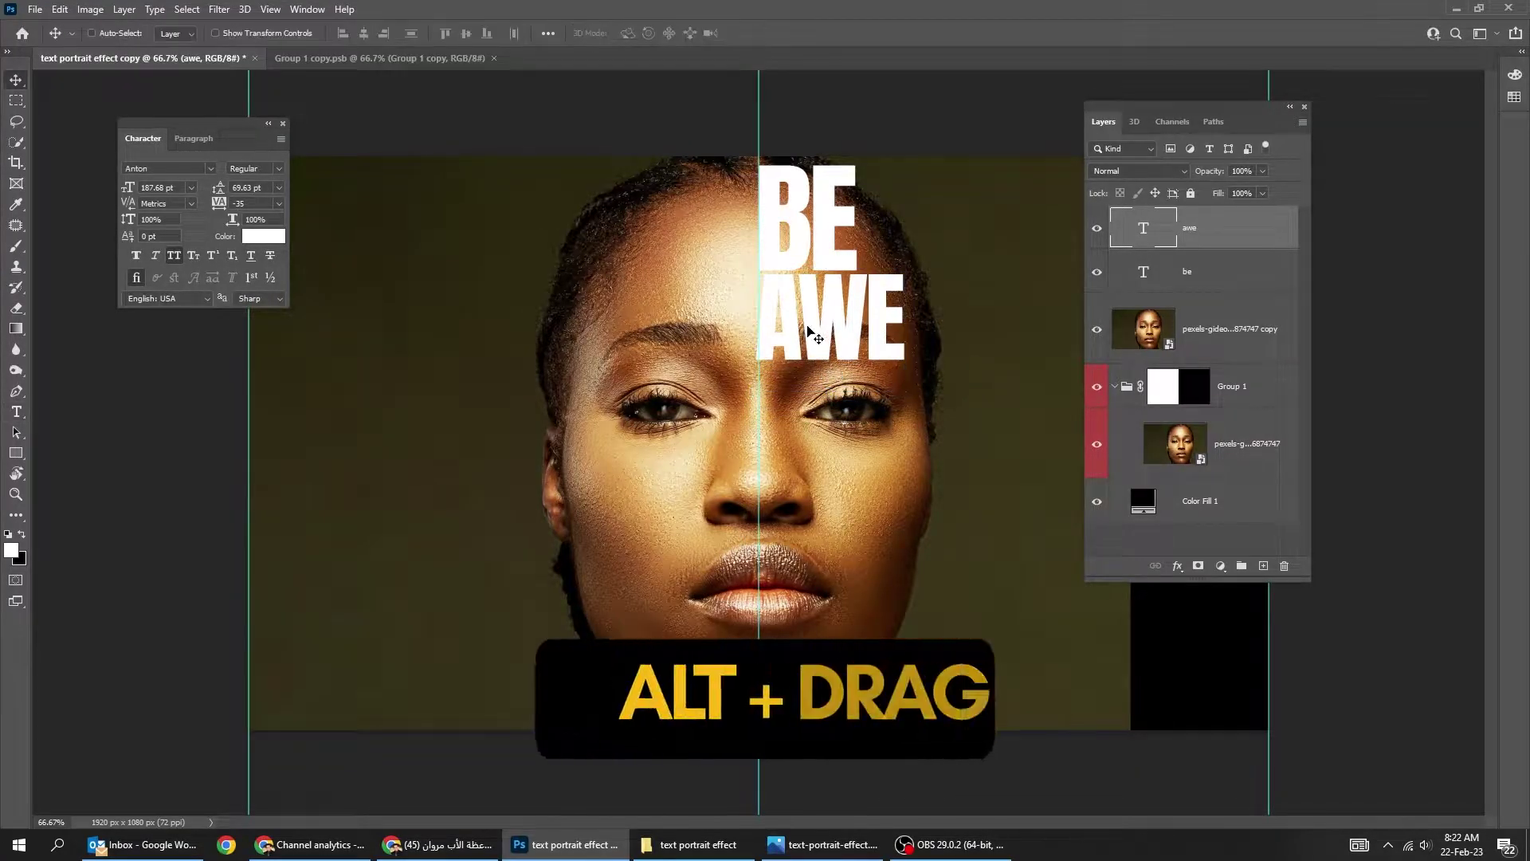
- Duplicate AWE below itself, retype it as 'SOME', and shrink it to the column width
drag(815, 310, 819, 423)
key(t)
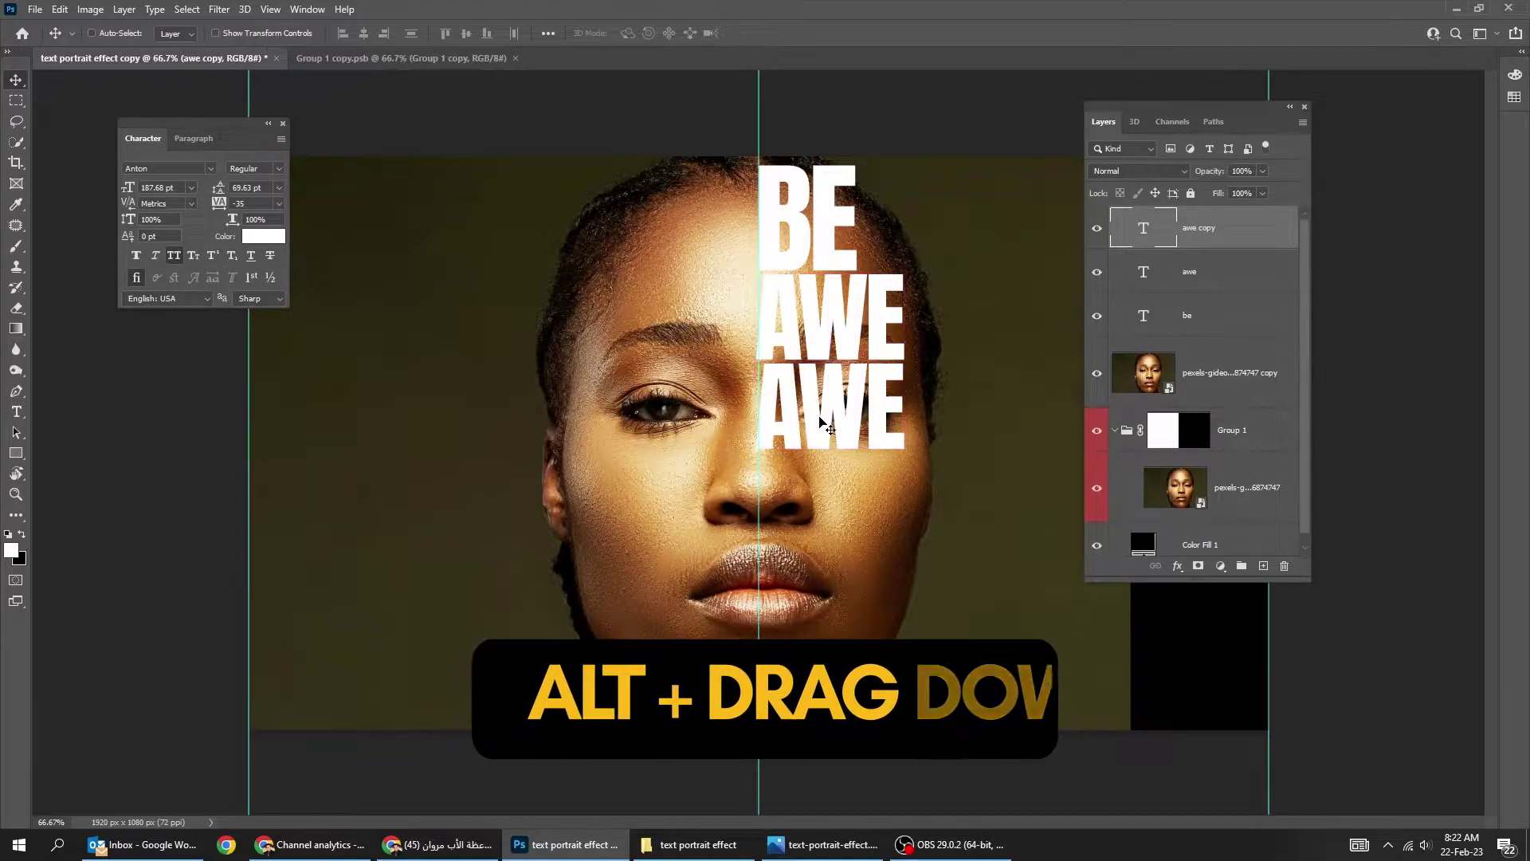
double_click(822, 413)
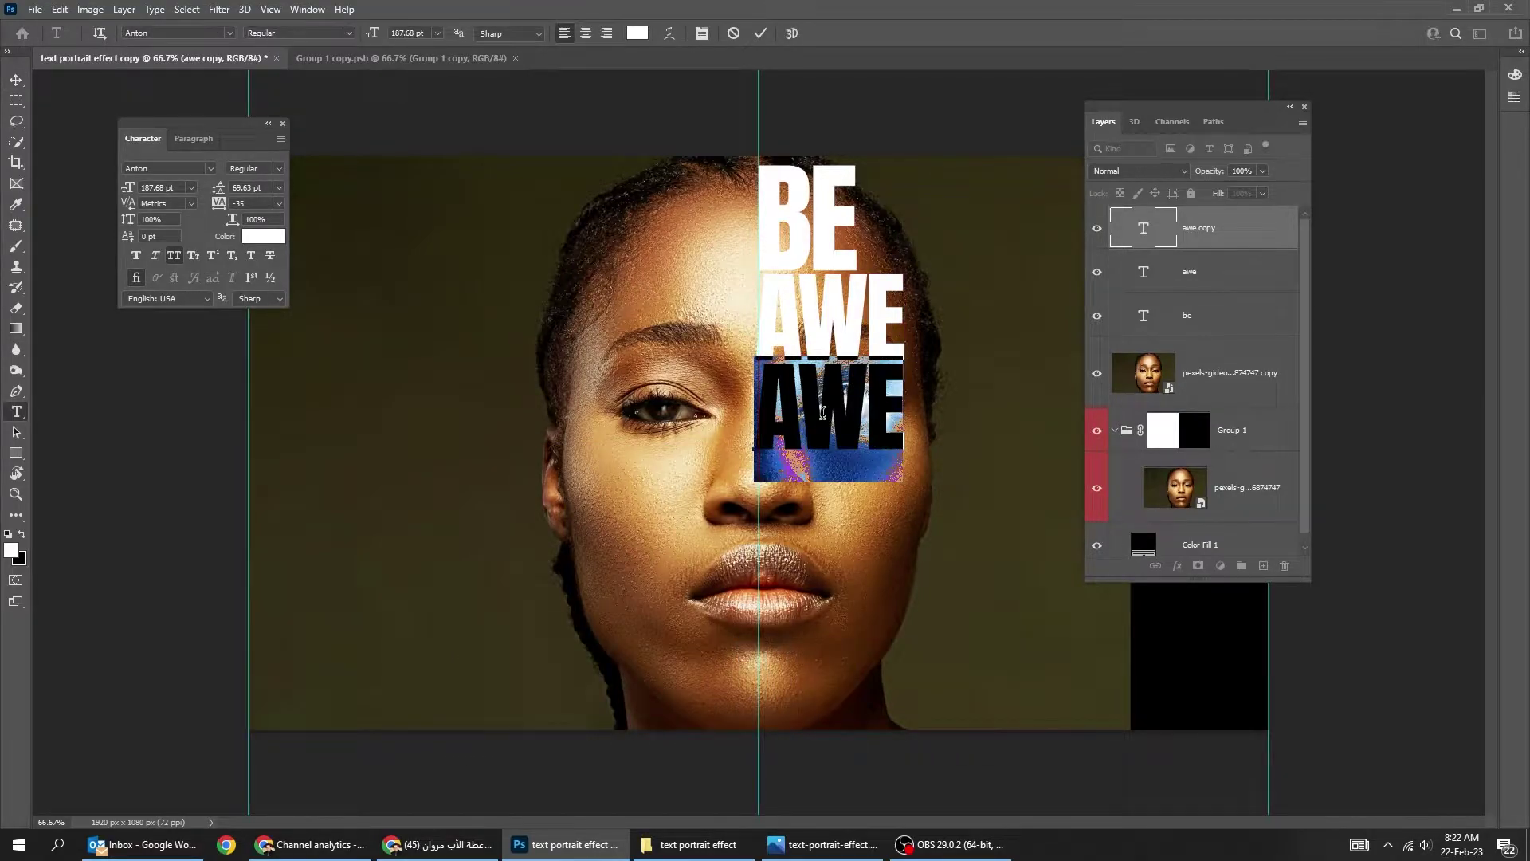
text(some)
key(ctrl+Return)
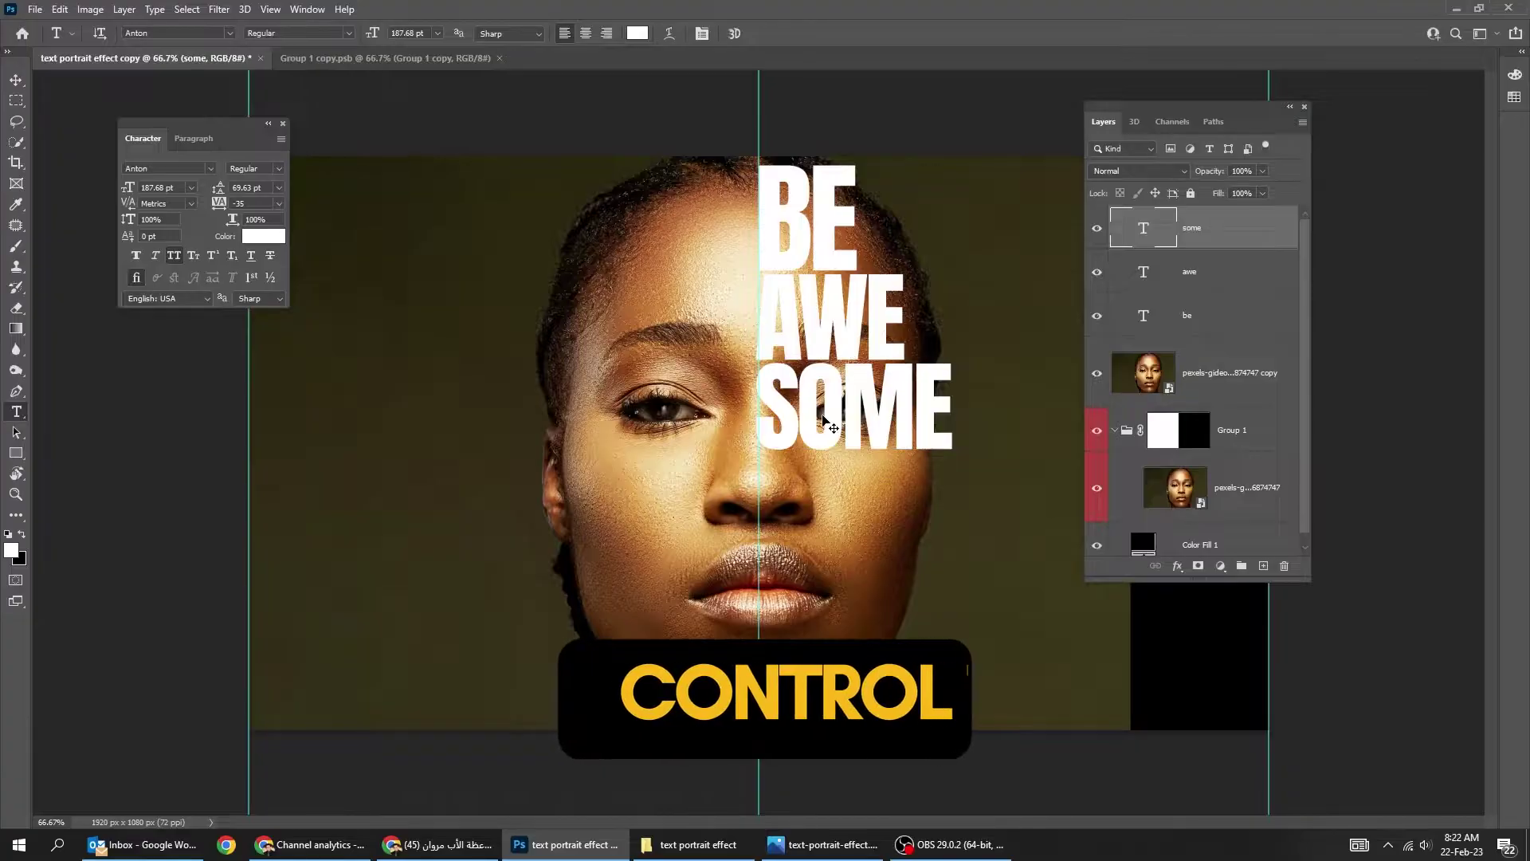
key(ctrl+t)
drag(952, 481, 906, 459)
key(Return)
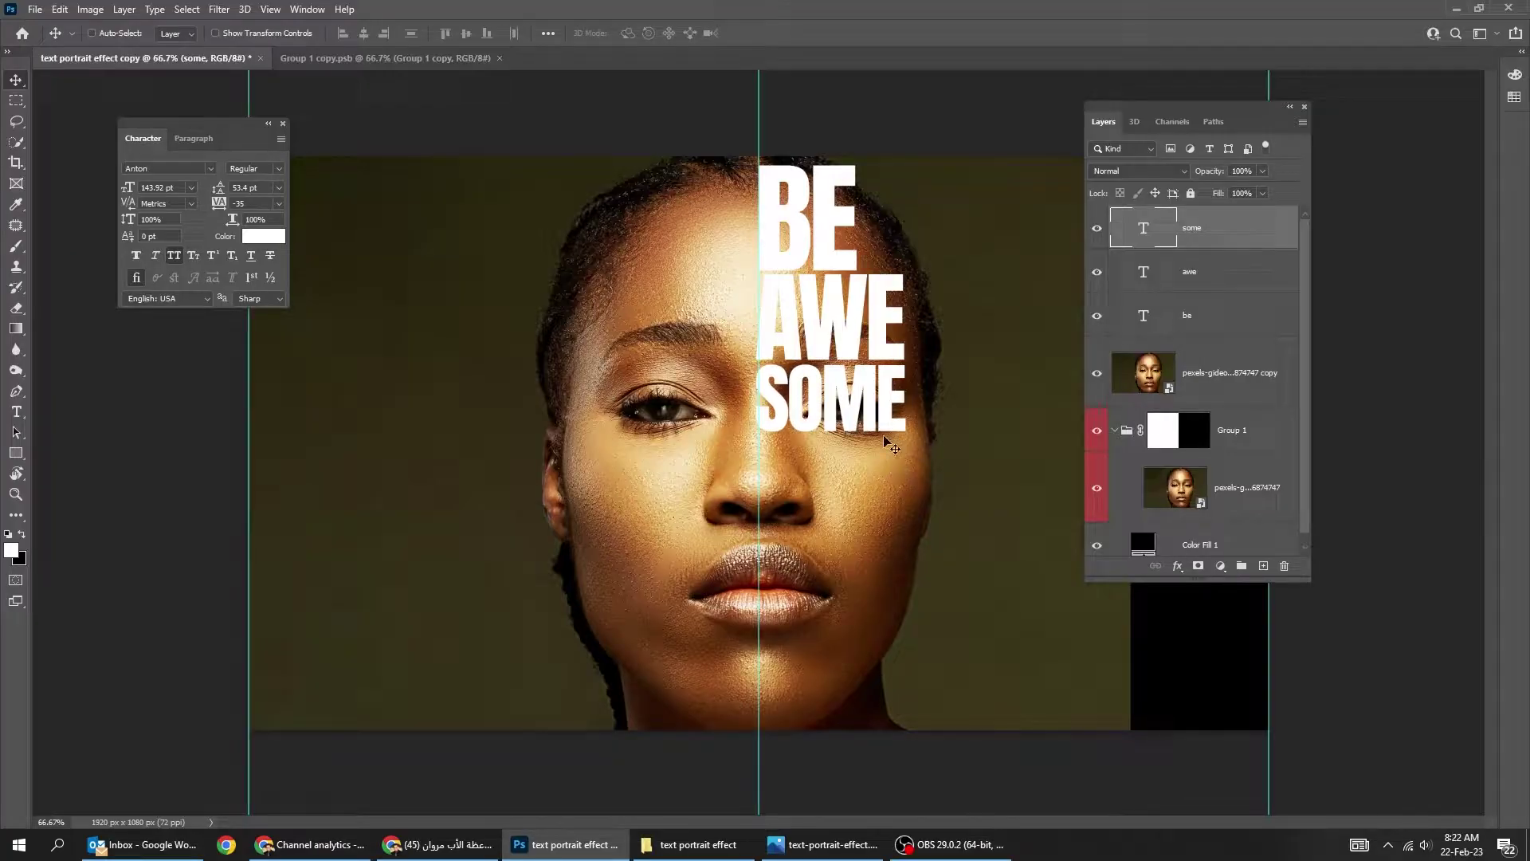
- Add a BE copy retyped as 'CO' below SOME, and scale BE and CO together to fit
drag(821, 259, 809, 614)
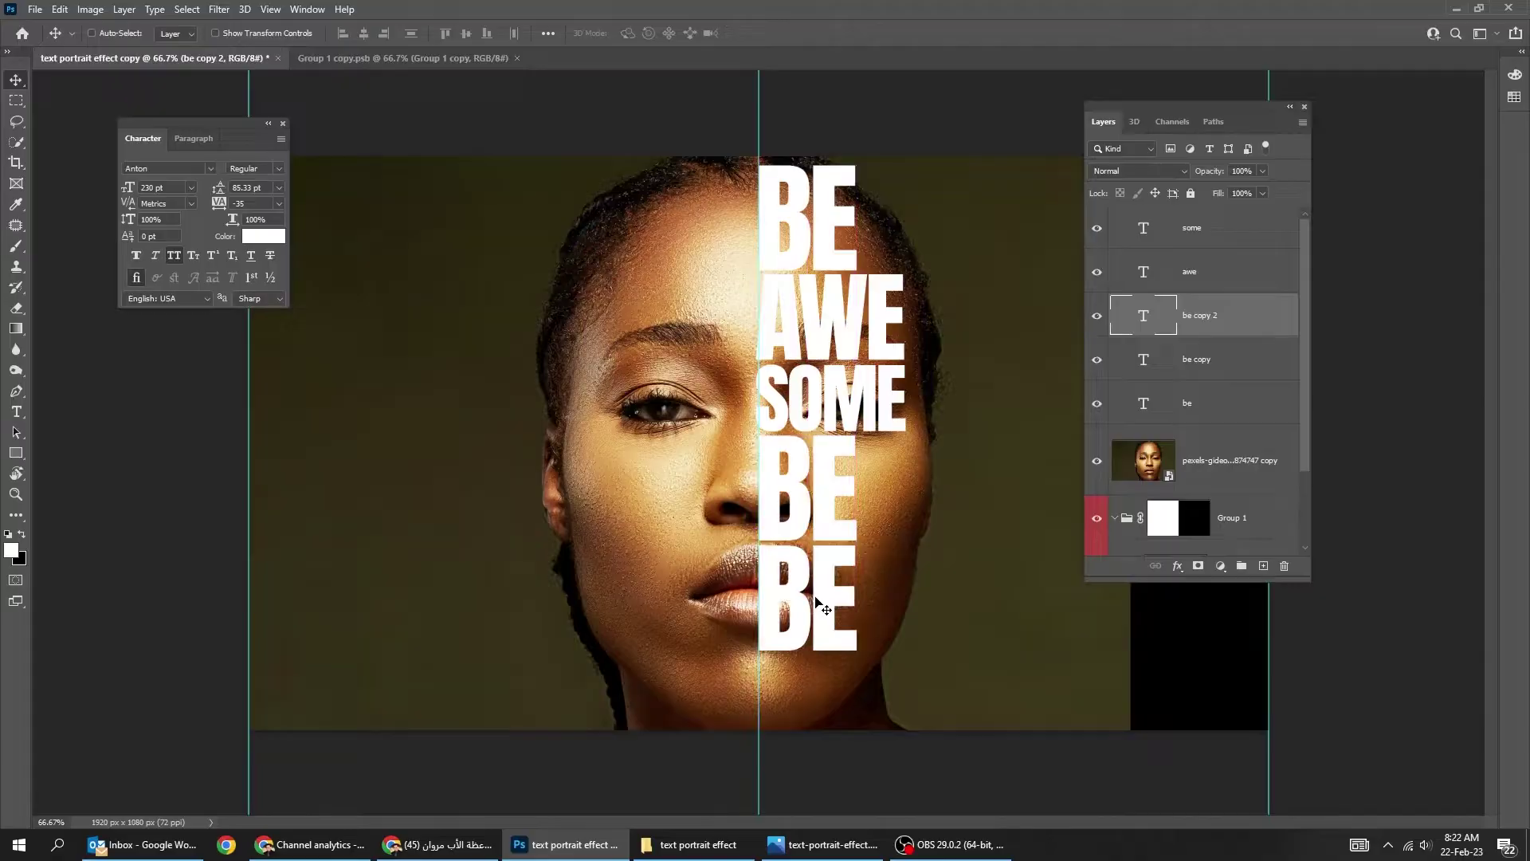
double_click(808, 610)
text(Co)
key(ctrl+Return)
key(v)
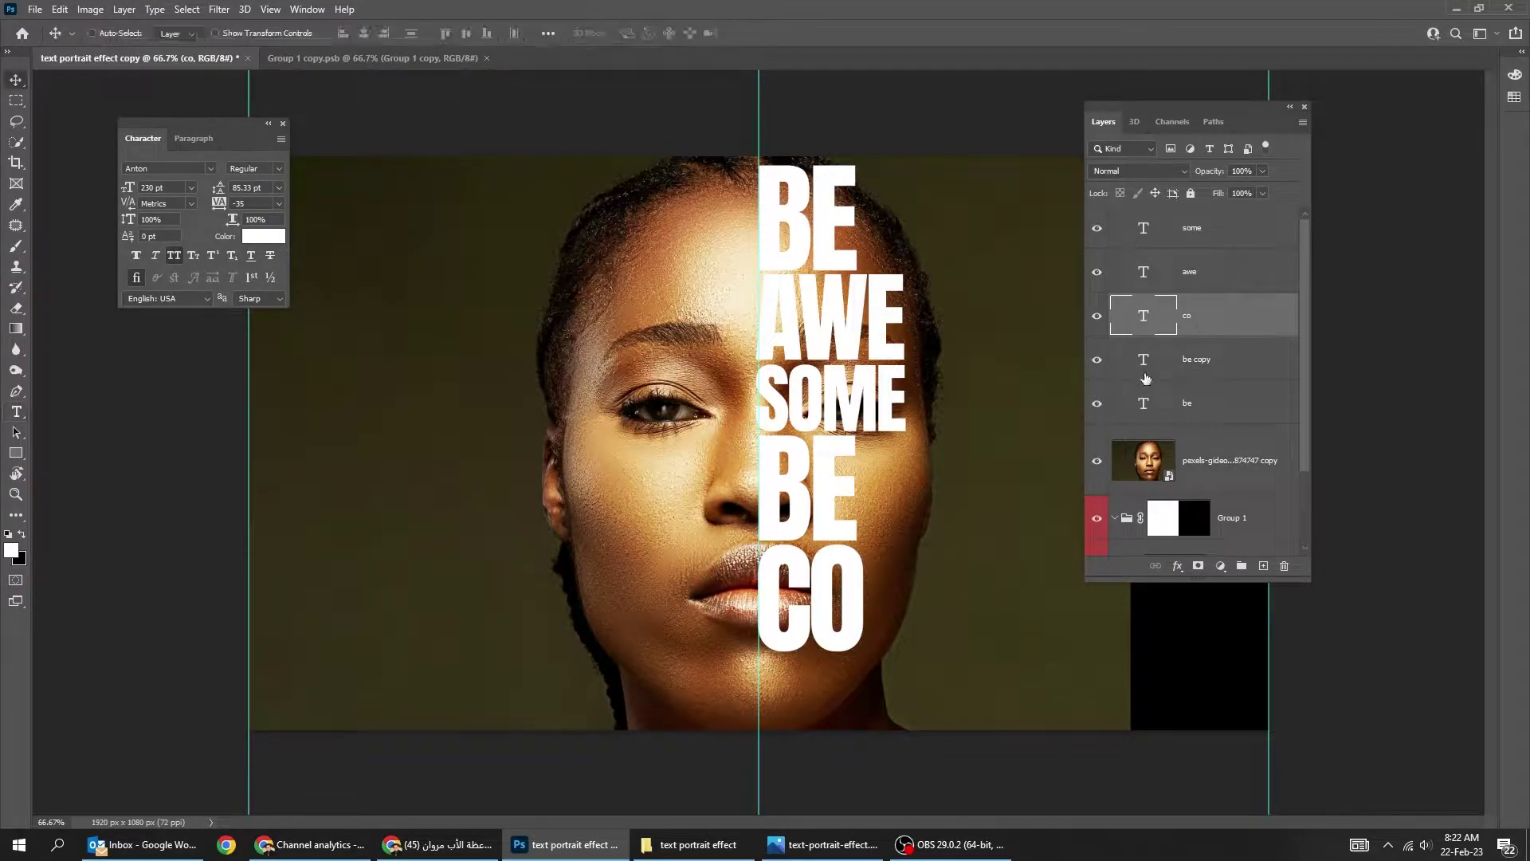
ctrl+click(1195, 360)
key(ctrl+t)
drag(864, 652, 833, 700)
key(Return)
- Duplicate CO below itself and retype it as 'OL'
ctrl+click(841, 613)
key(t)
double_click(821, 673)
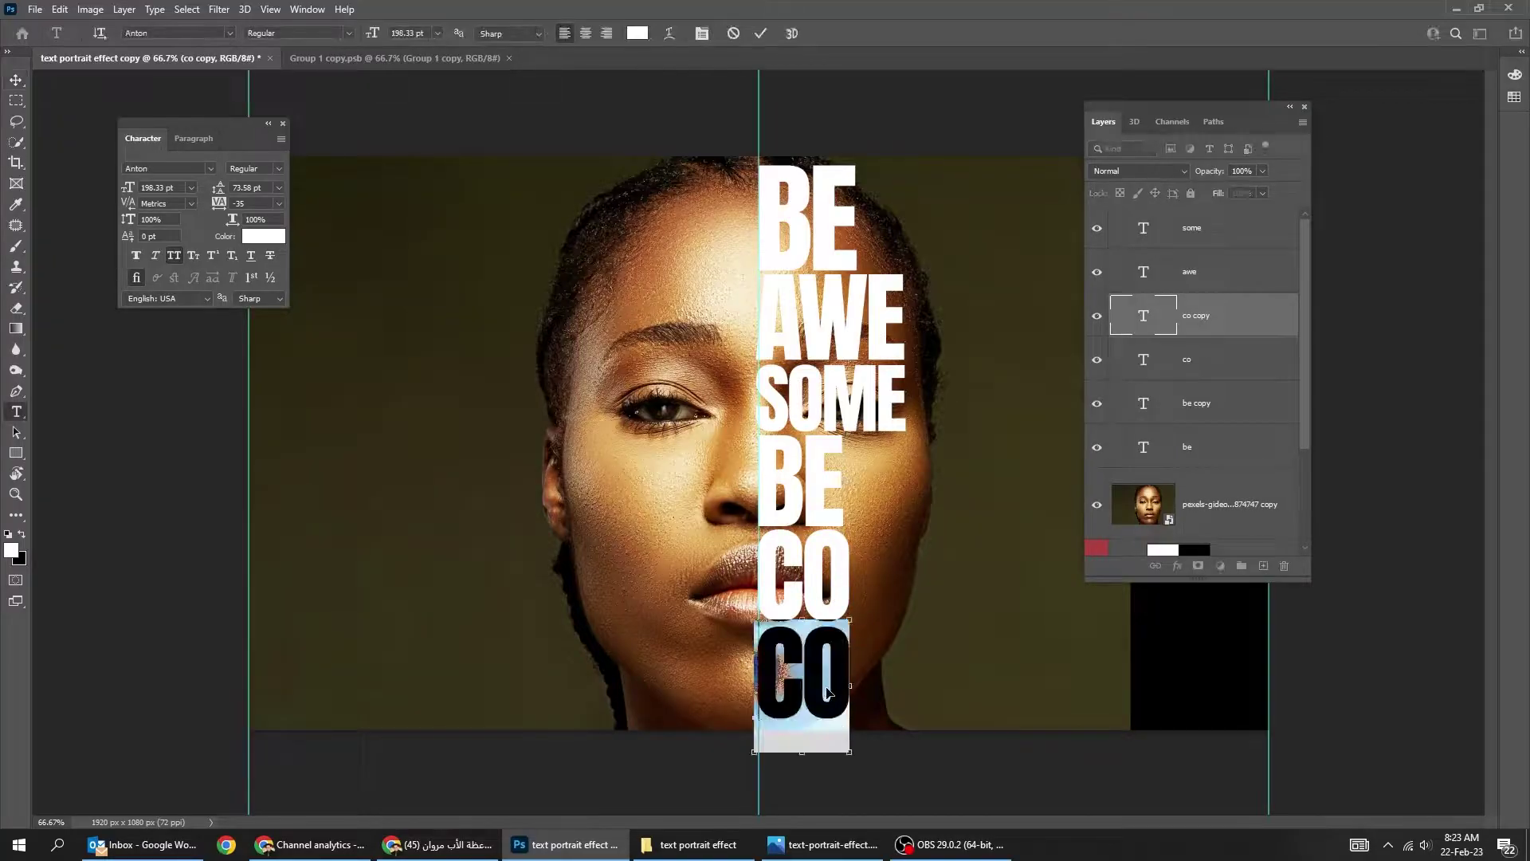
text(ol)
key(ctrl+Return)
- Group the six word layers into a group named 'text' with an orange colour label
key(v)
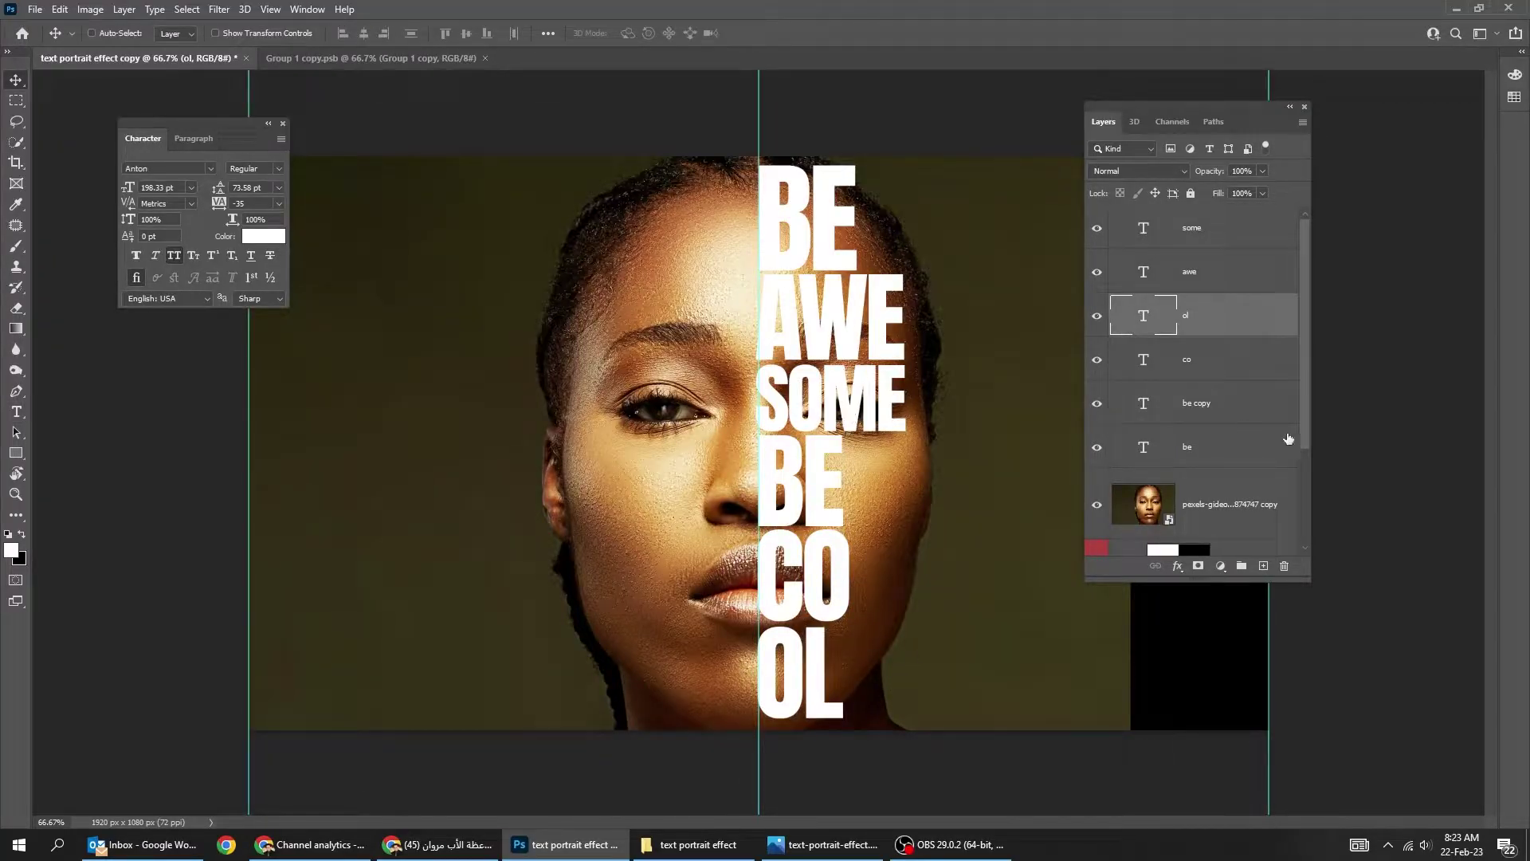
click(1230, 453)
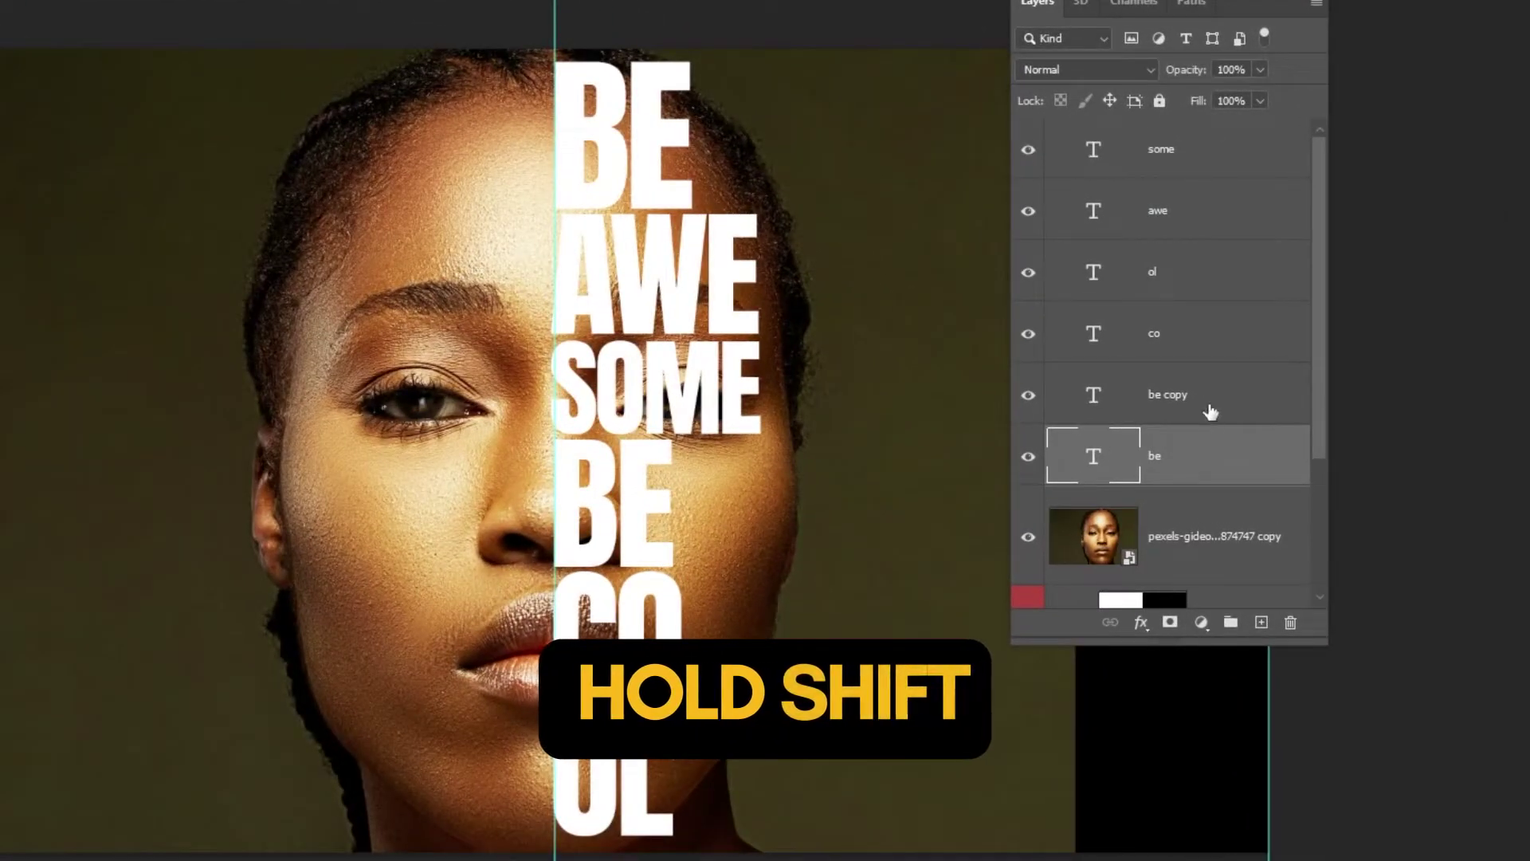
shift+click(1207, 153)
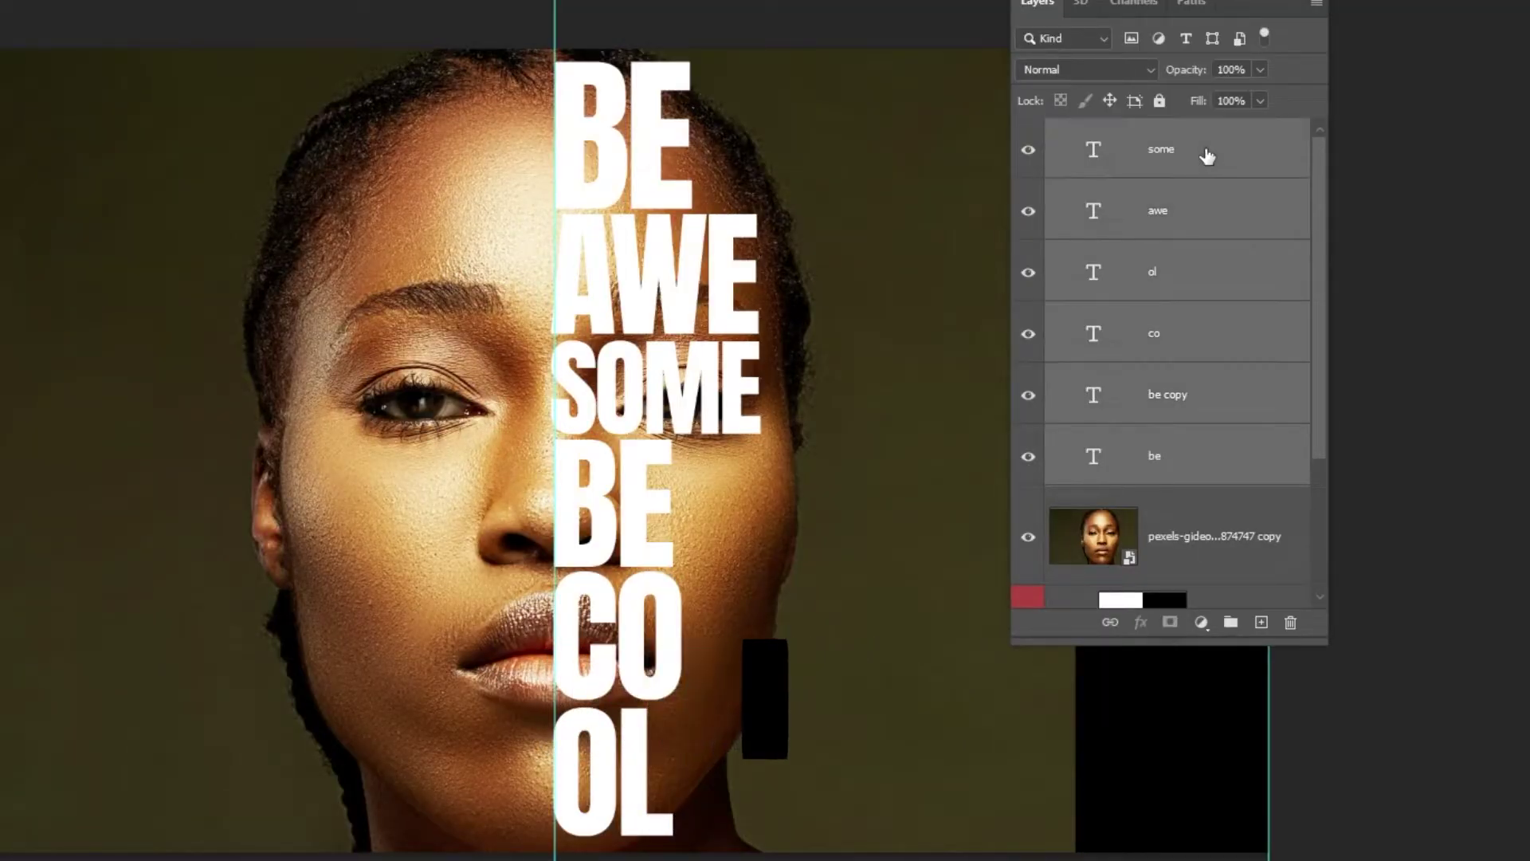
key(ctrl+g)
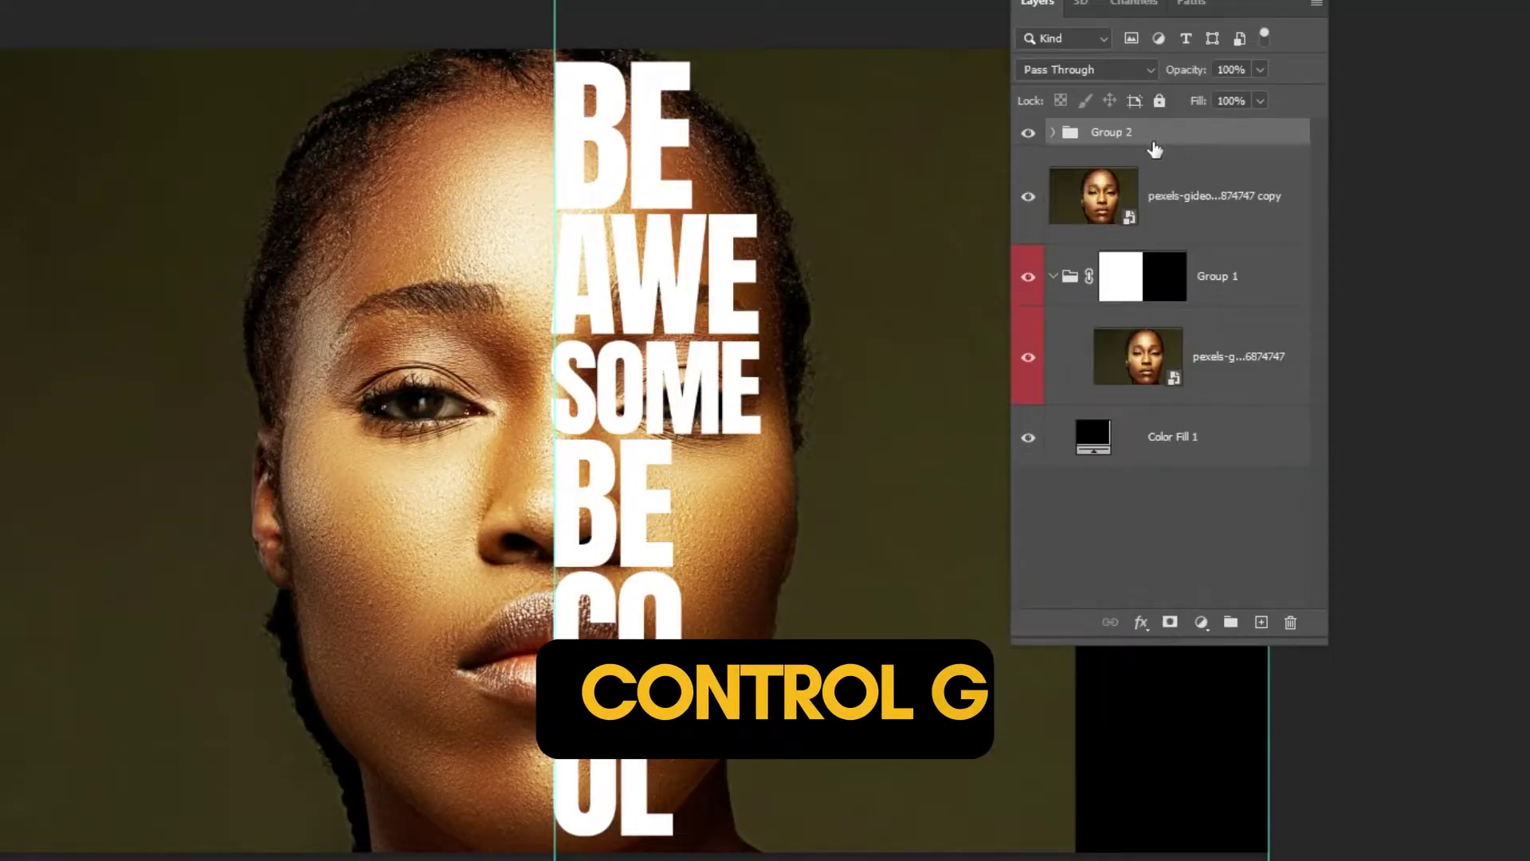
double_click(1111, 135)
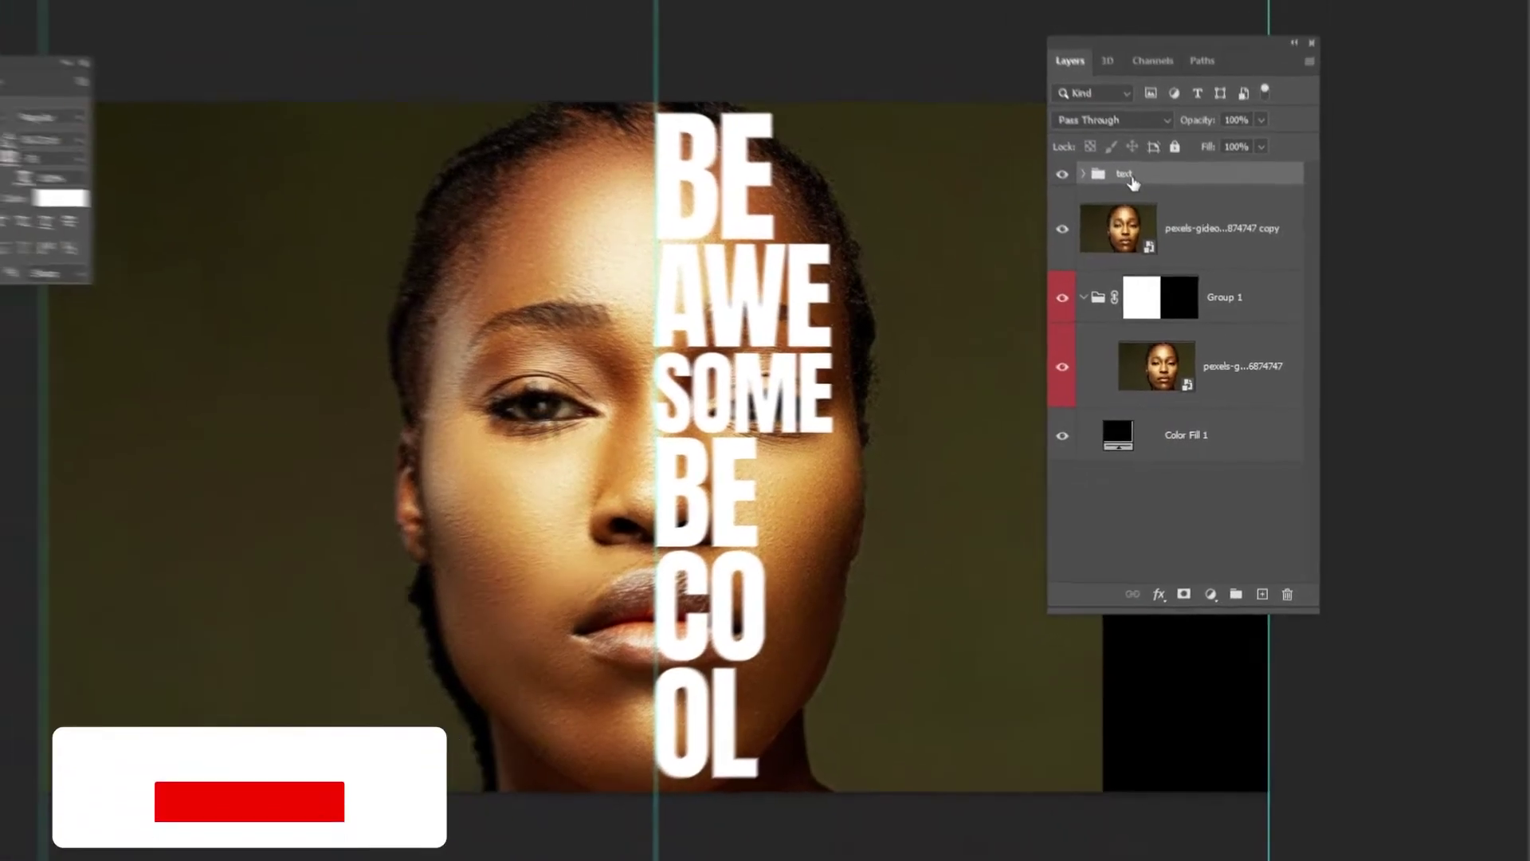
right_click(1113, 144)
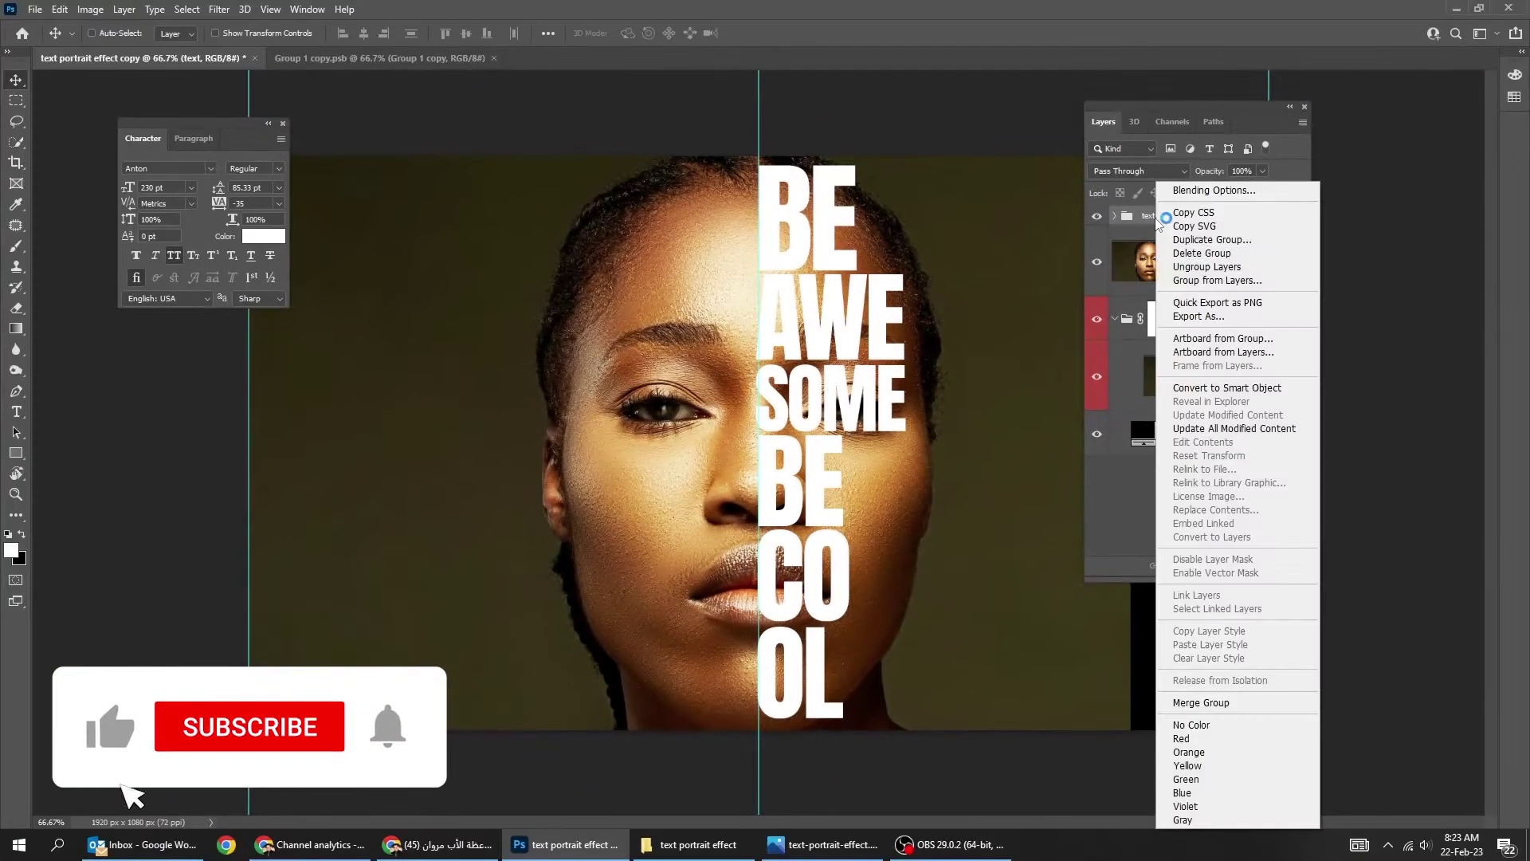
click(1244, 752)
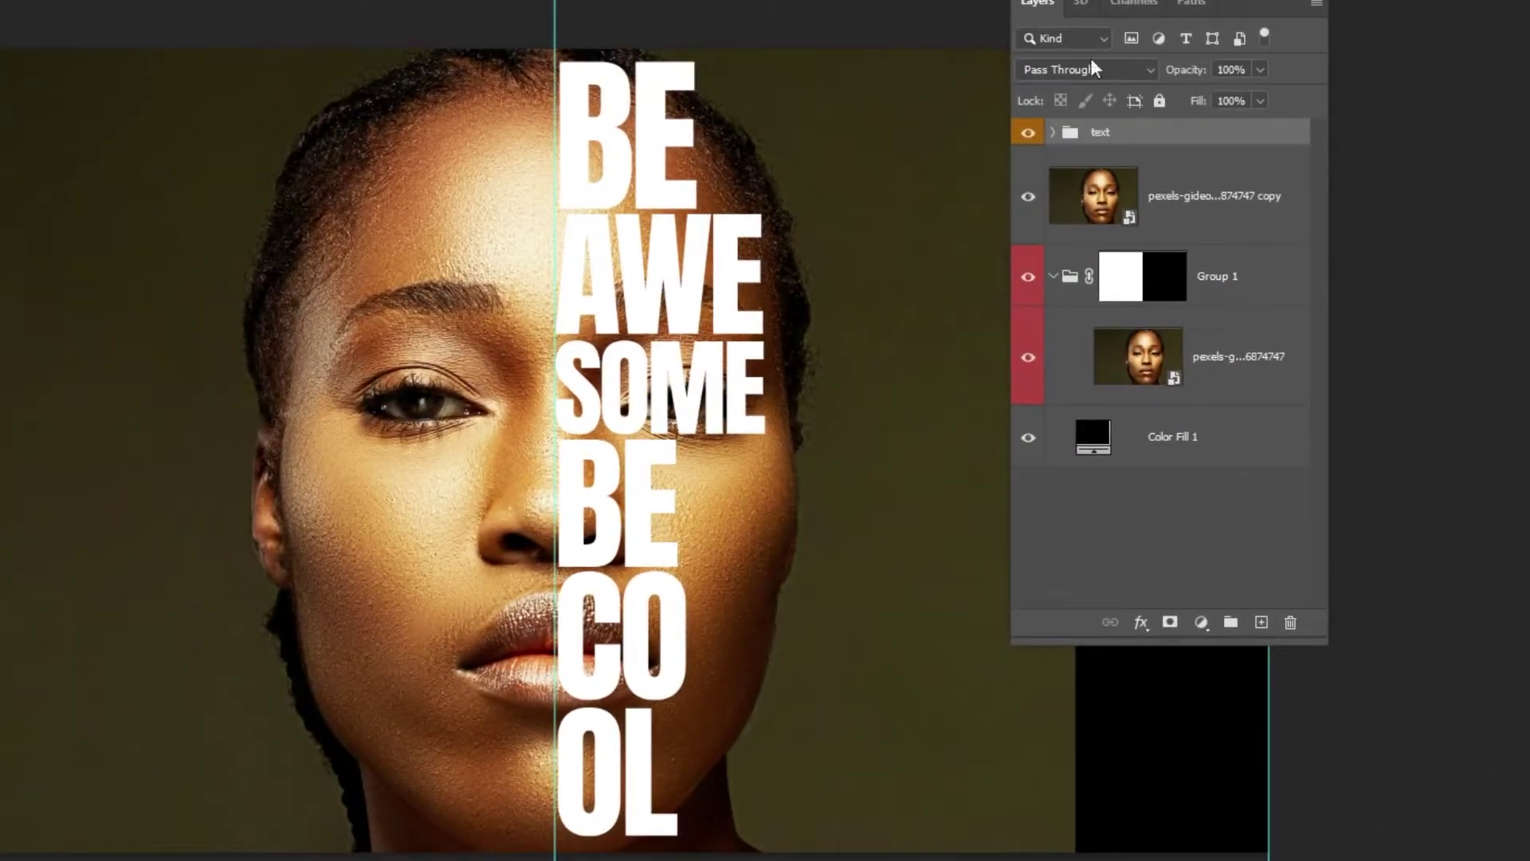
- Convert the text group to a smart object and clip the portrait copy above it into the letters
right_click(1173, 273)
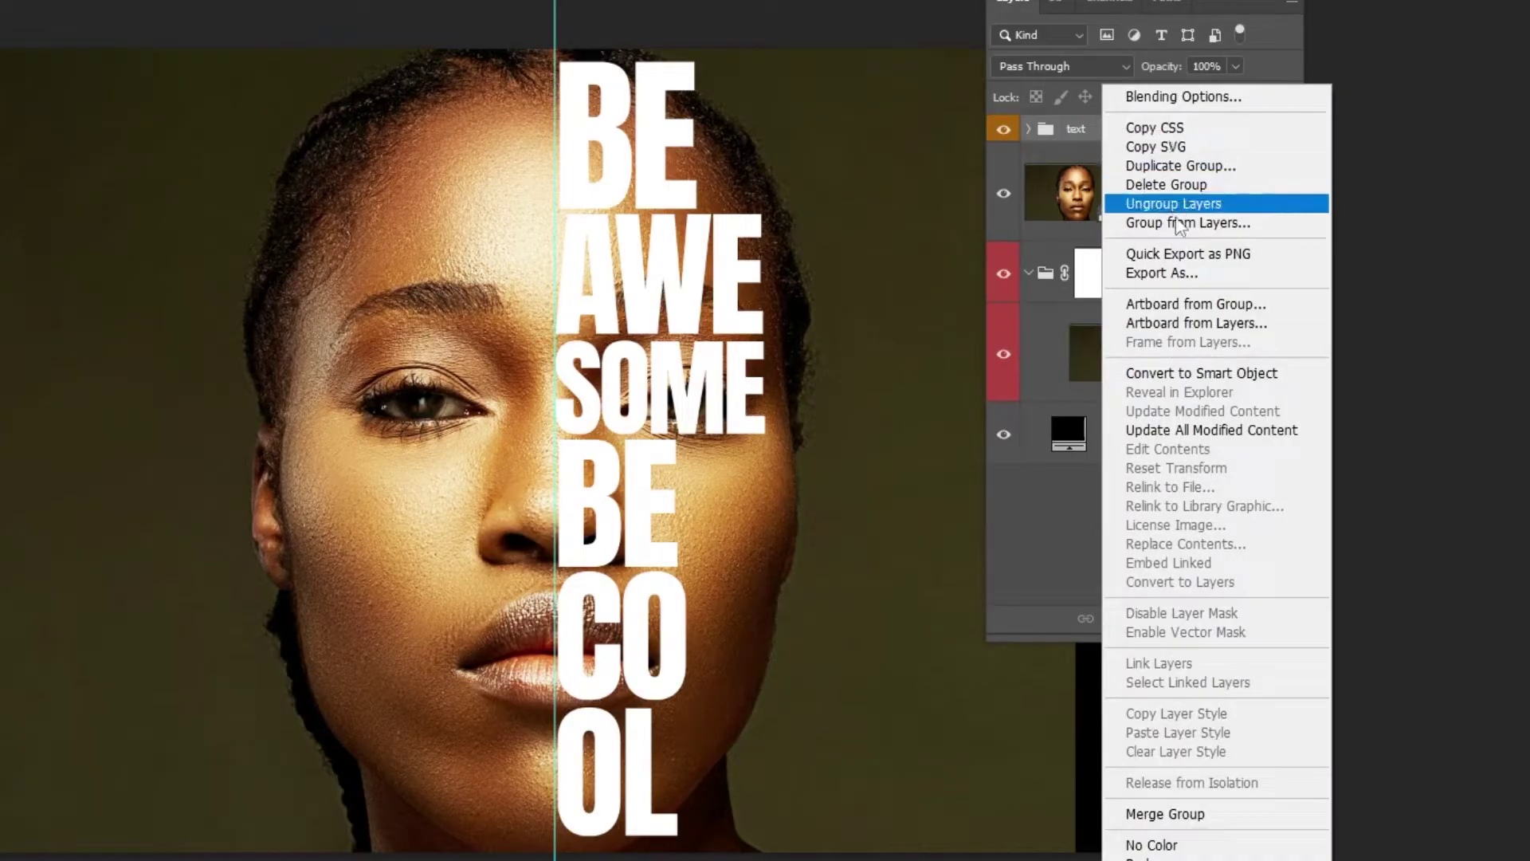
click(1202, 373)
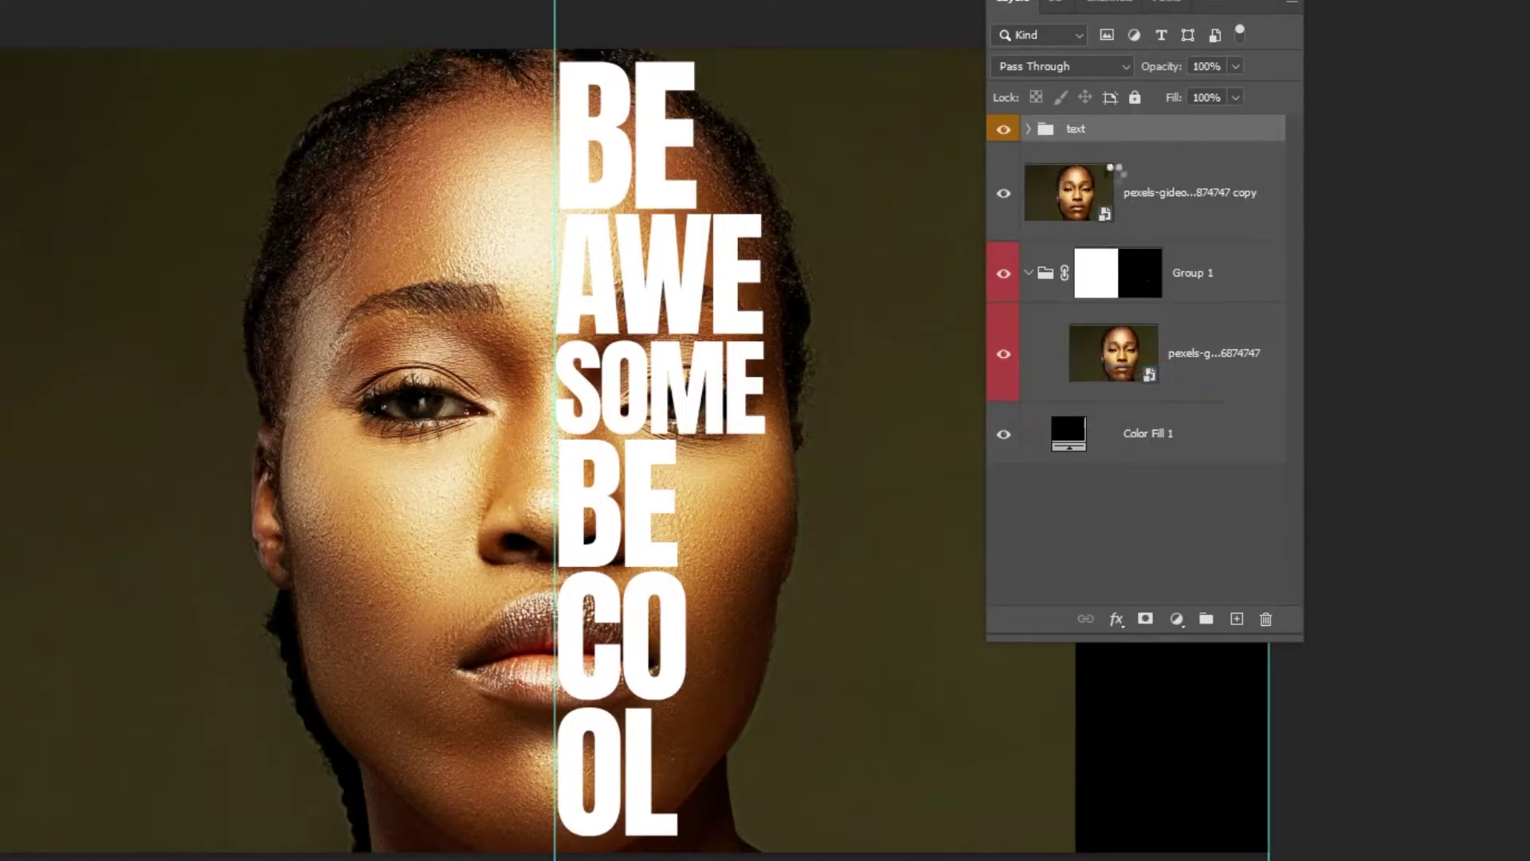
drag(1145, 275, 1147, 188)
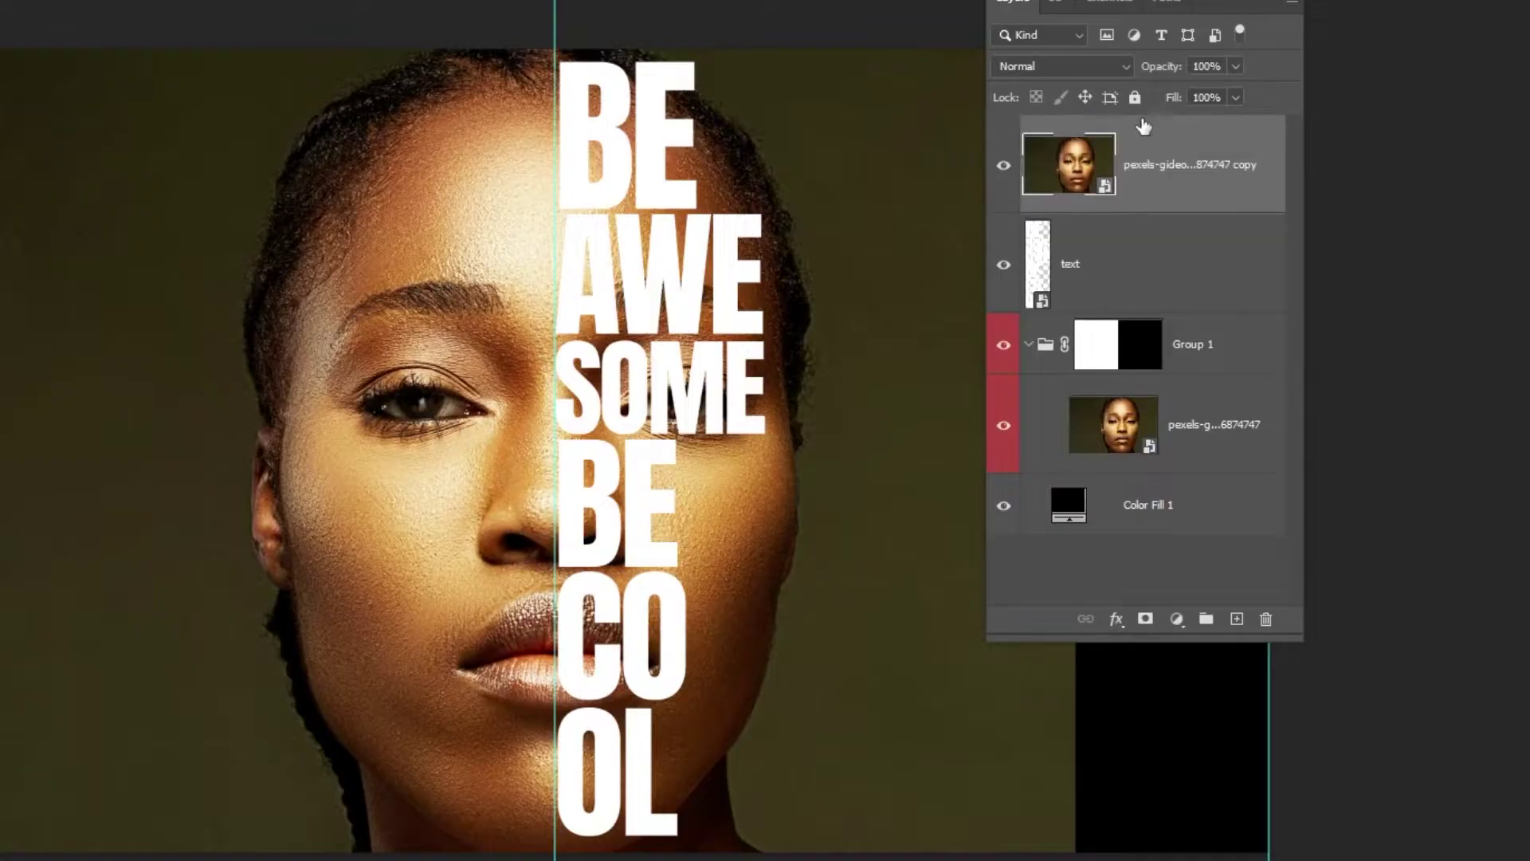
alt+click(1160, 212)
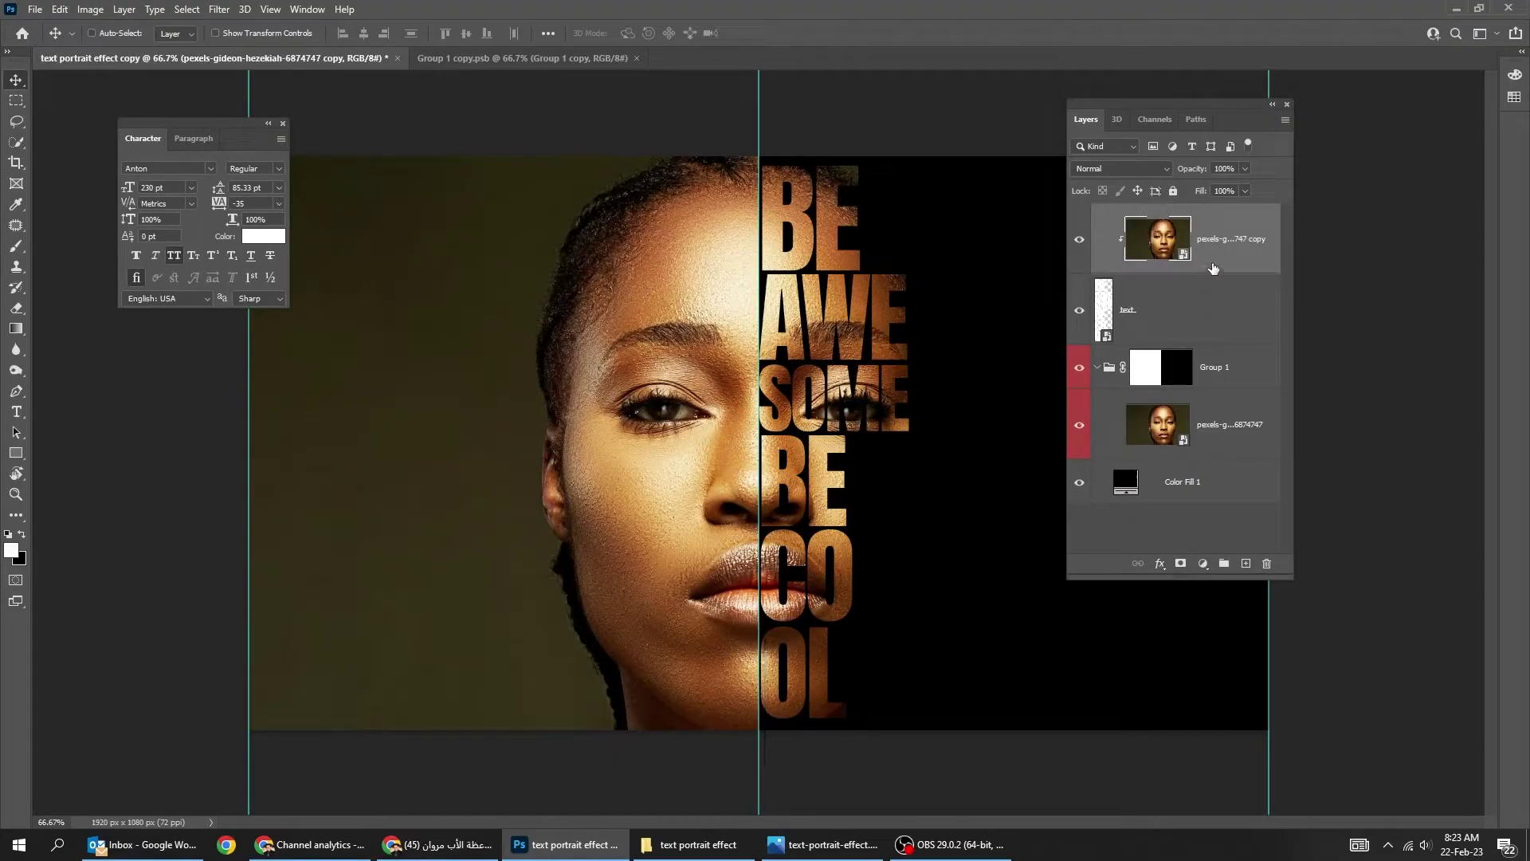
click(1225, 430)
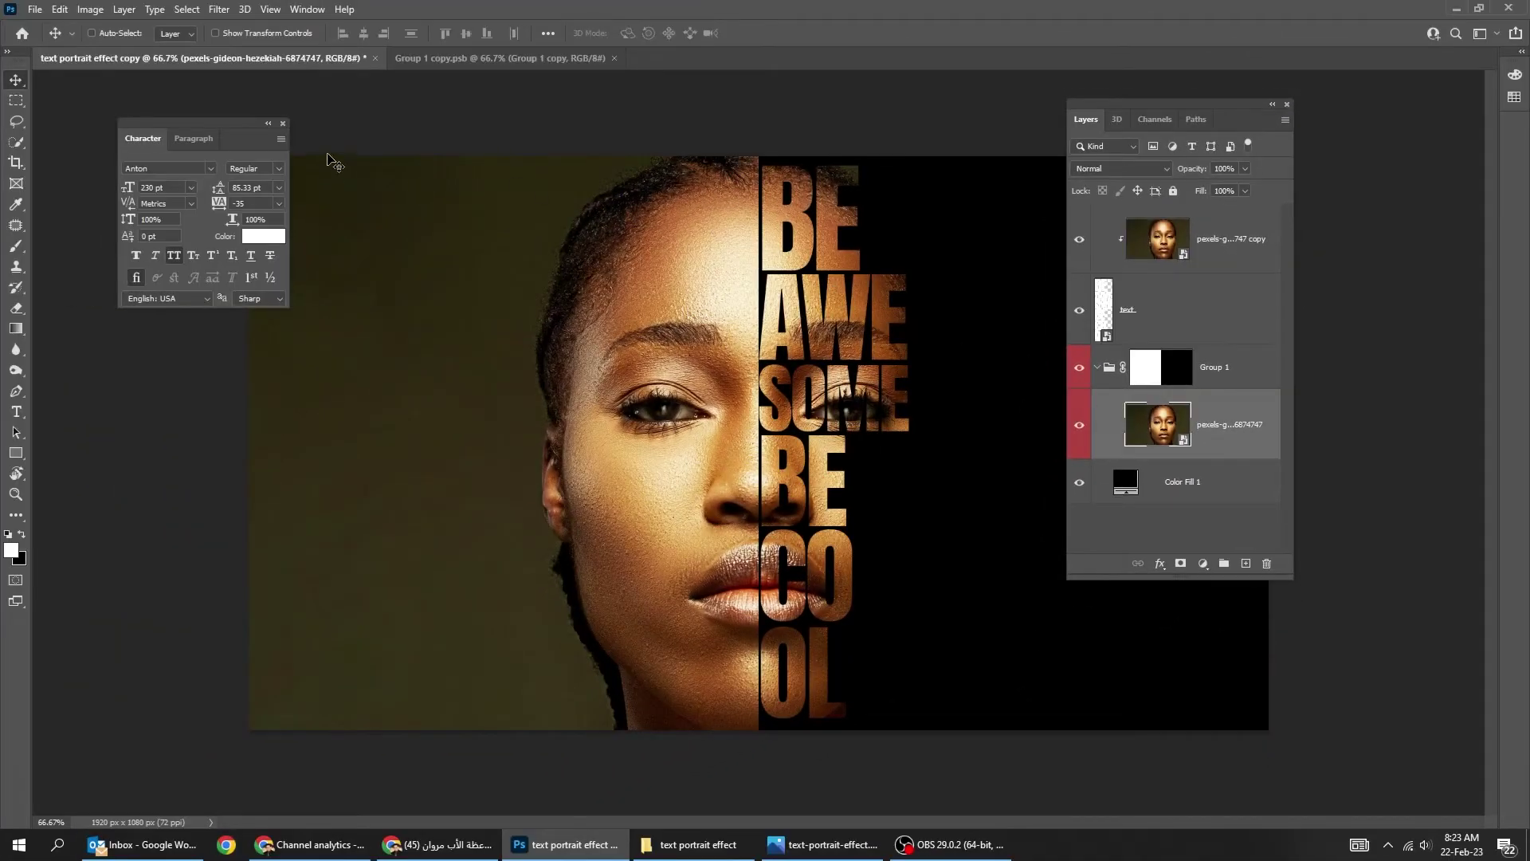
- Mask the original photo to a Select Subject selection so the left background turns black
click(282, 125)
click(187, 10)
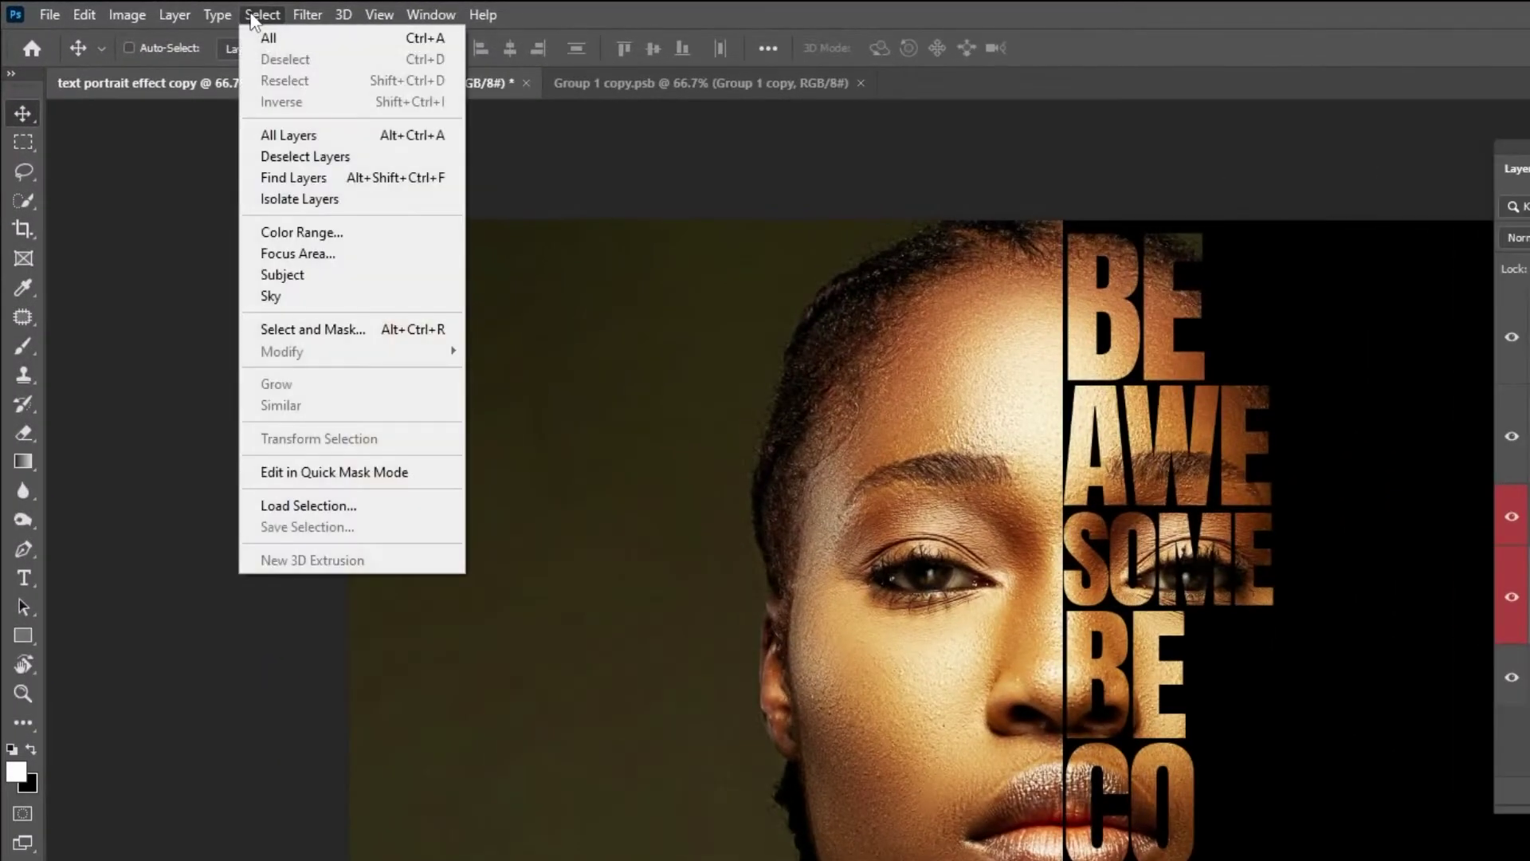
click(331, 275)
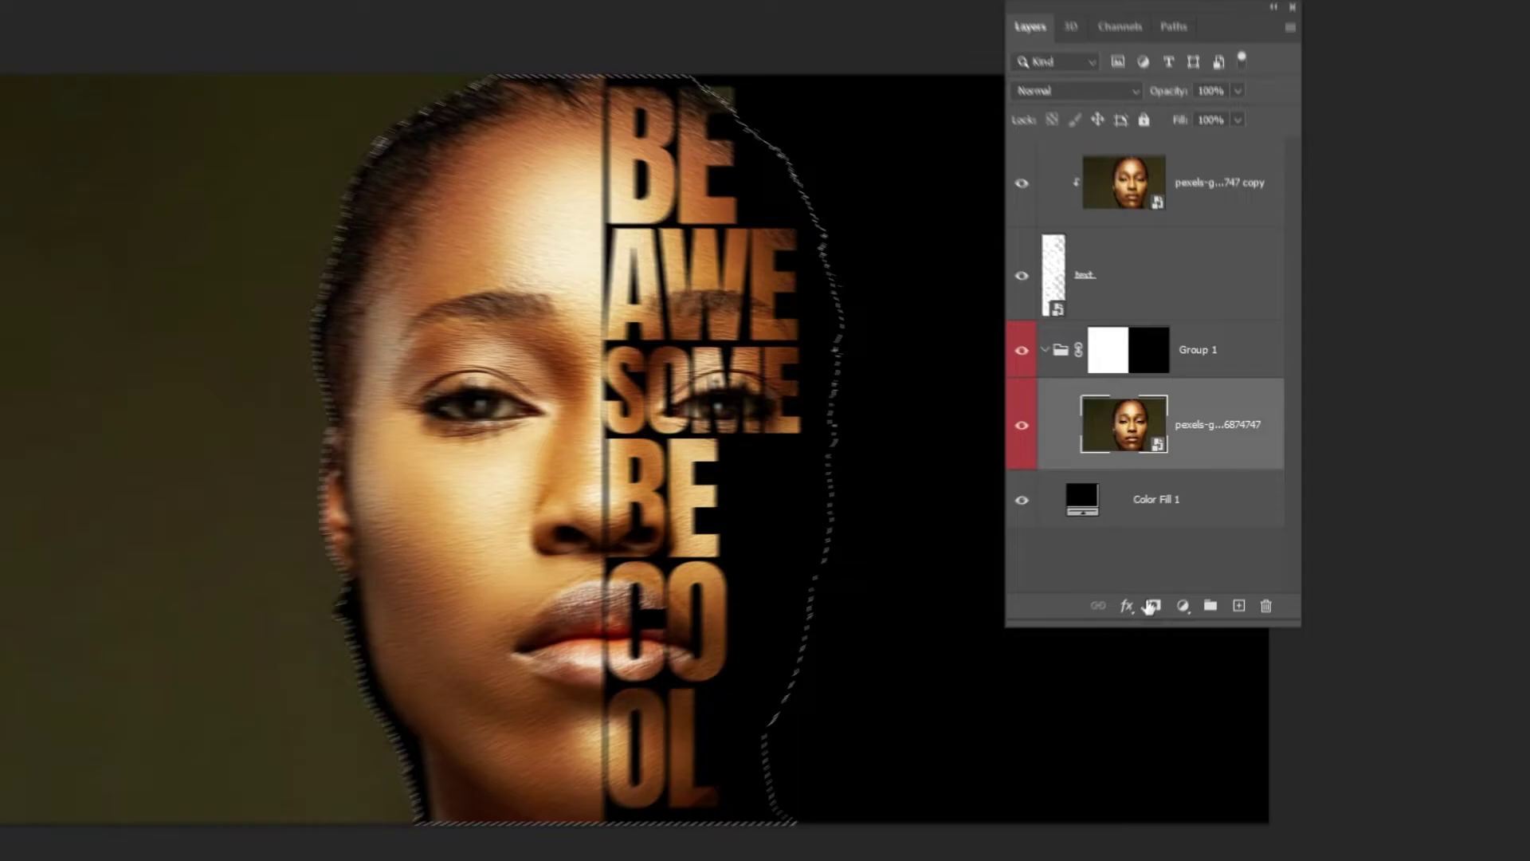
click(1193, 569)
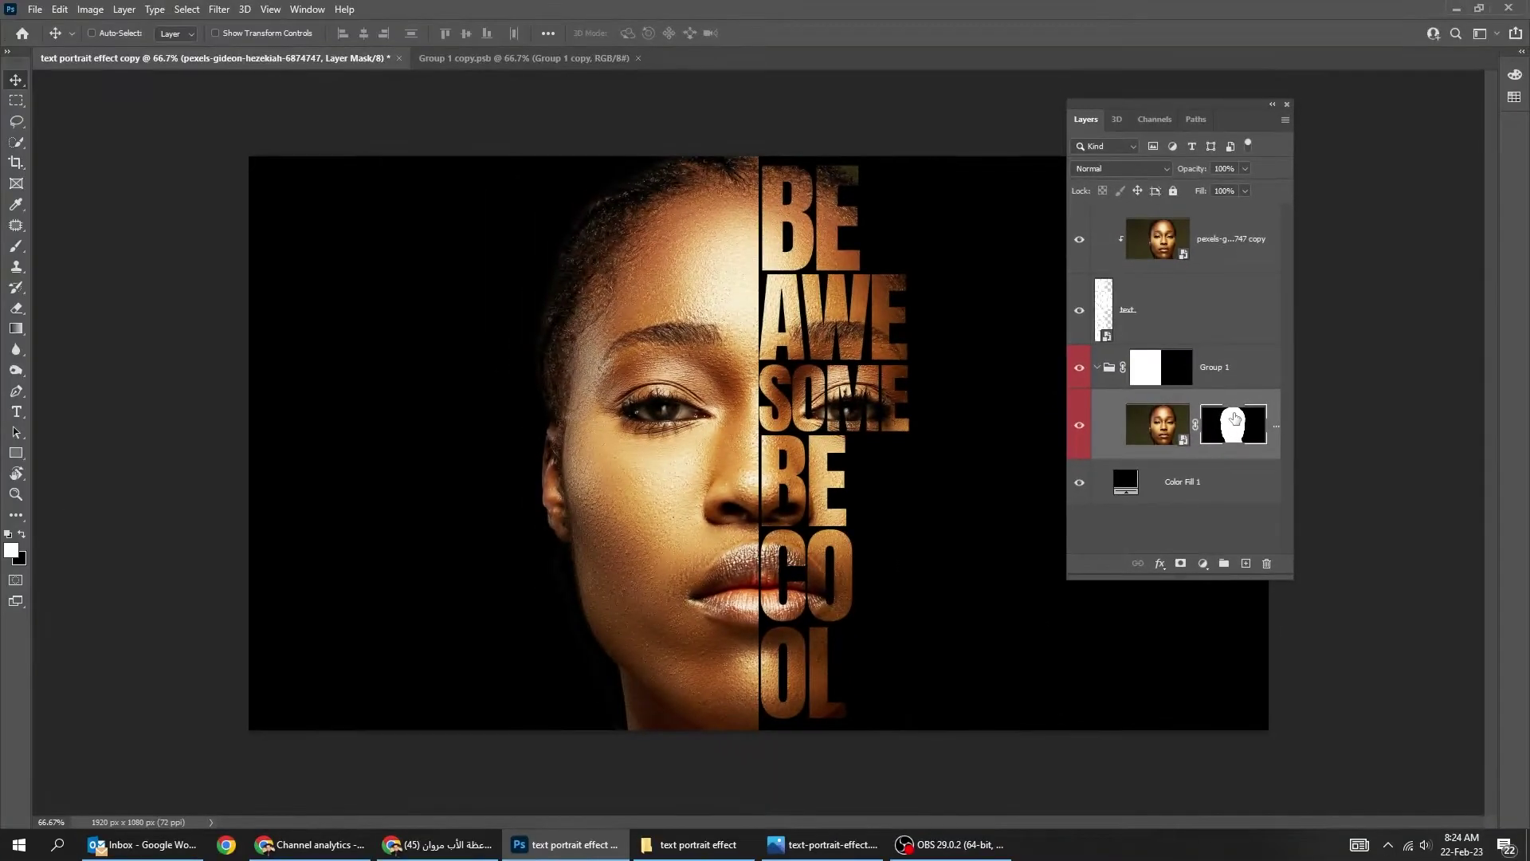
click(1252, 269)
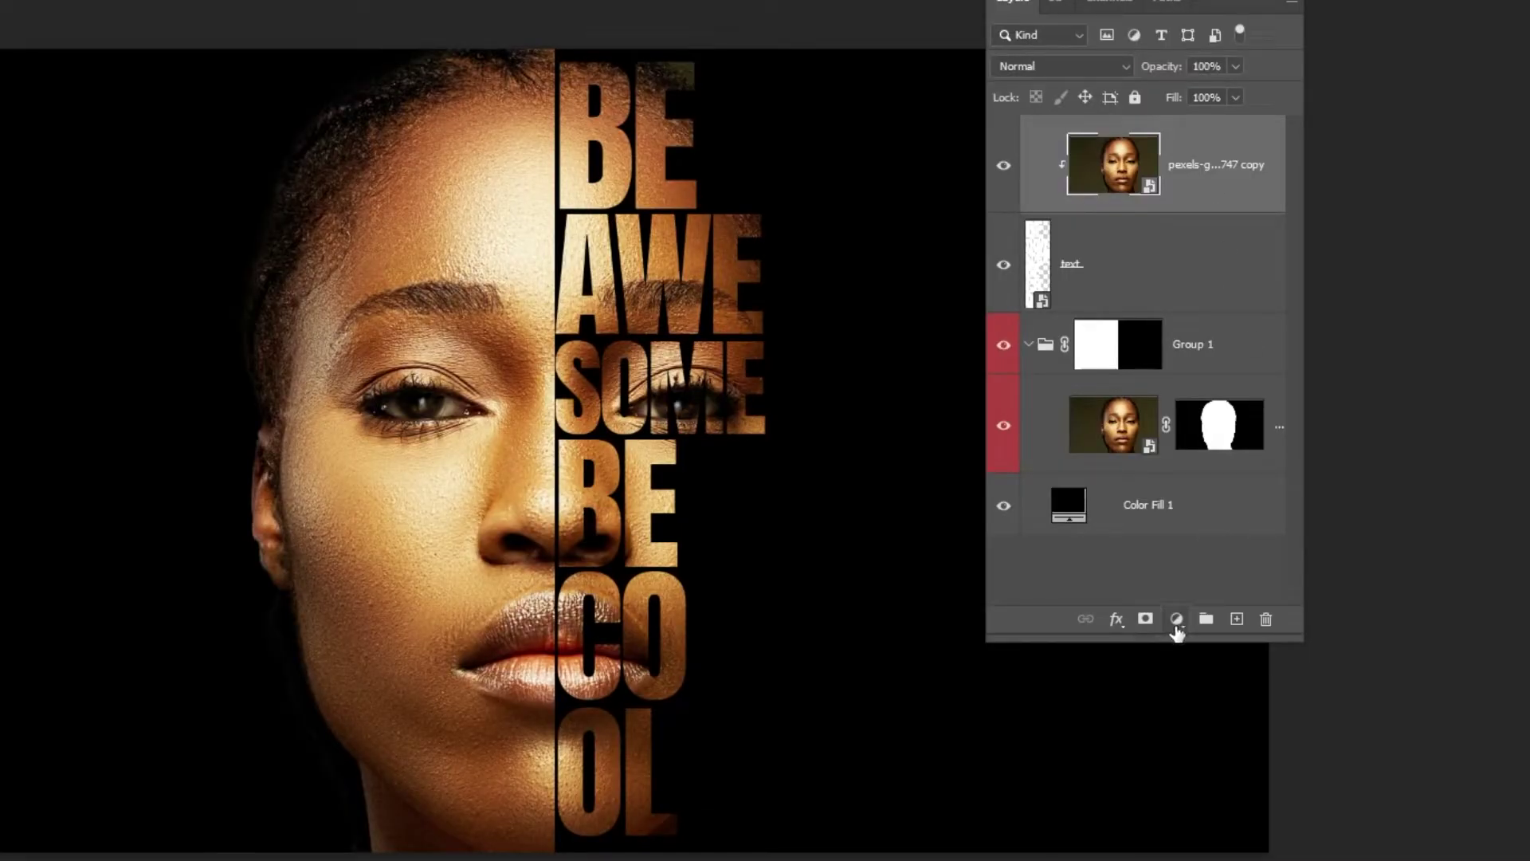
- Add a Gradient Map using the Black, White preset with its dark stop set to #090909
click(1176, 621)
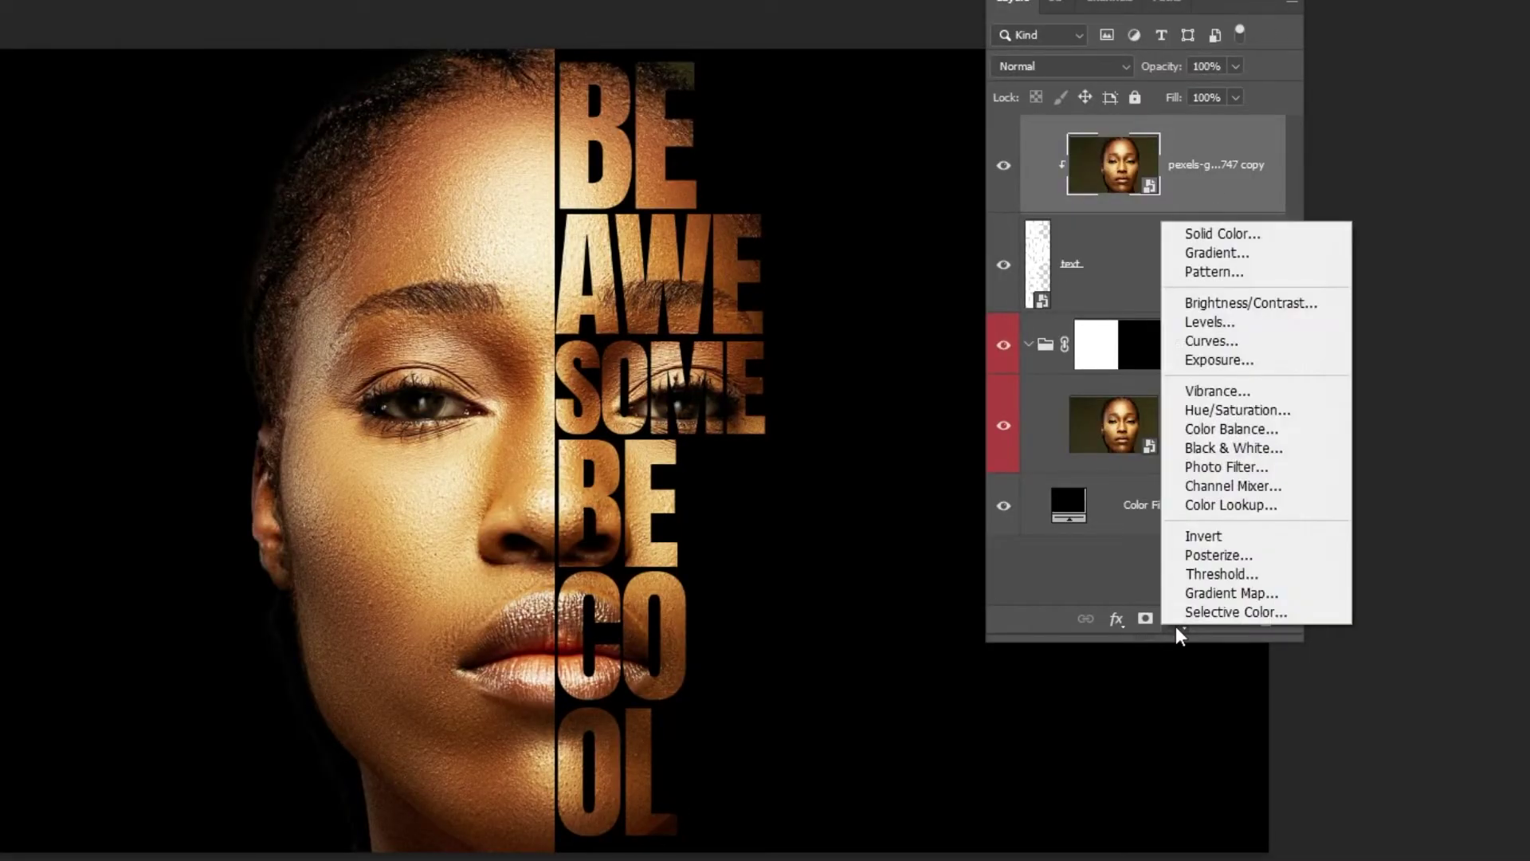
click(1210, 589)
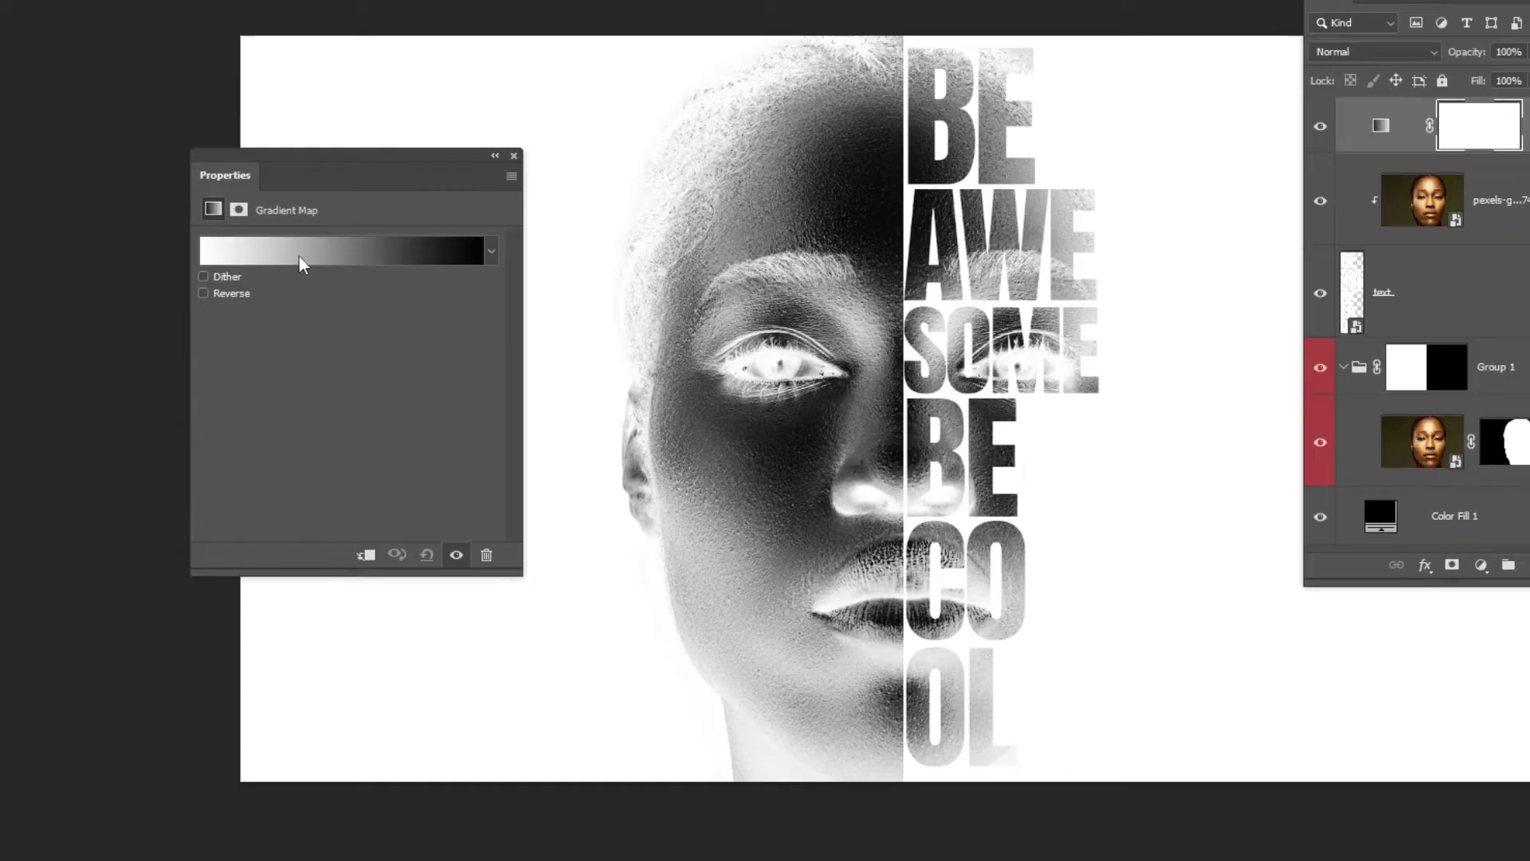
click(299, 257)
click(123, 320)
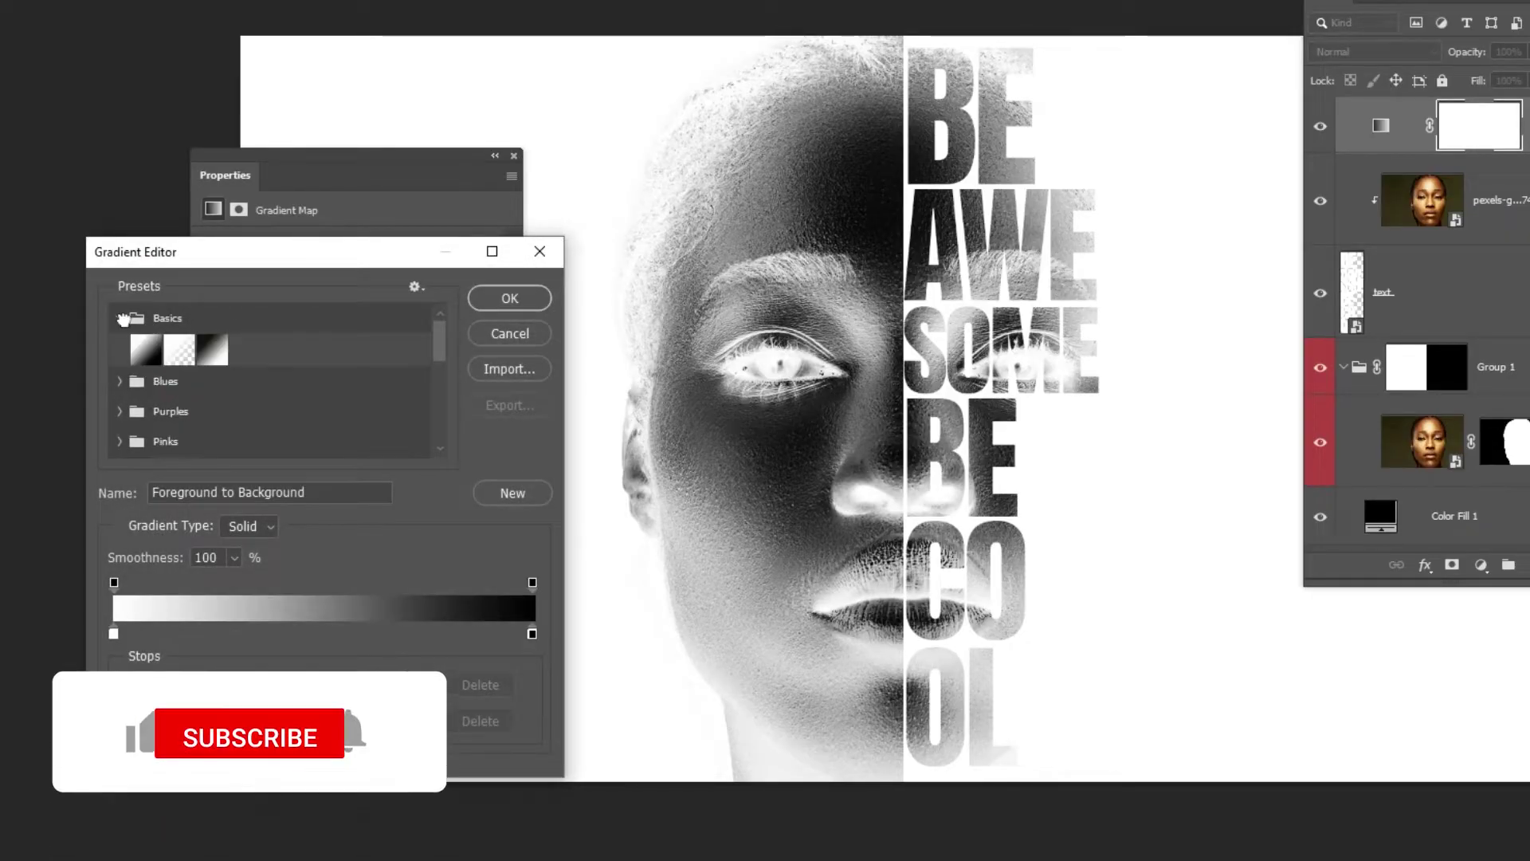
click(213, 352)
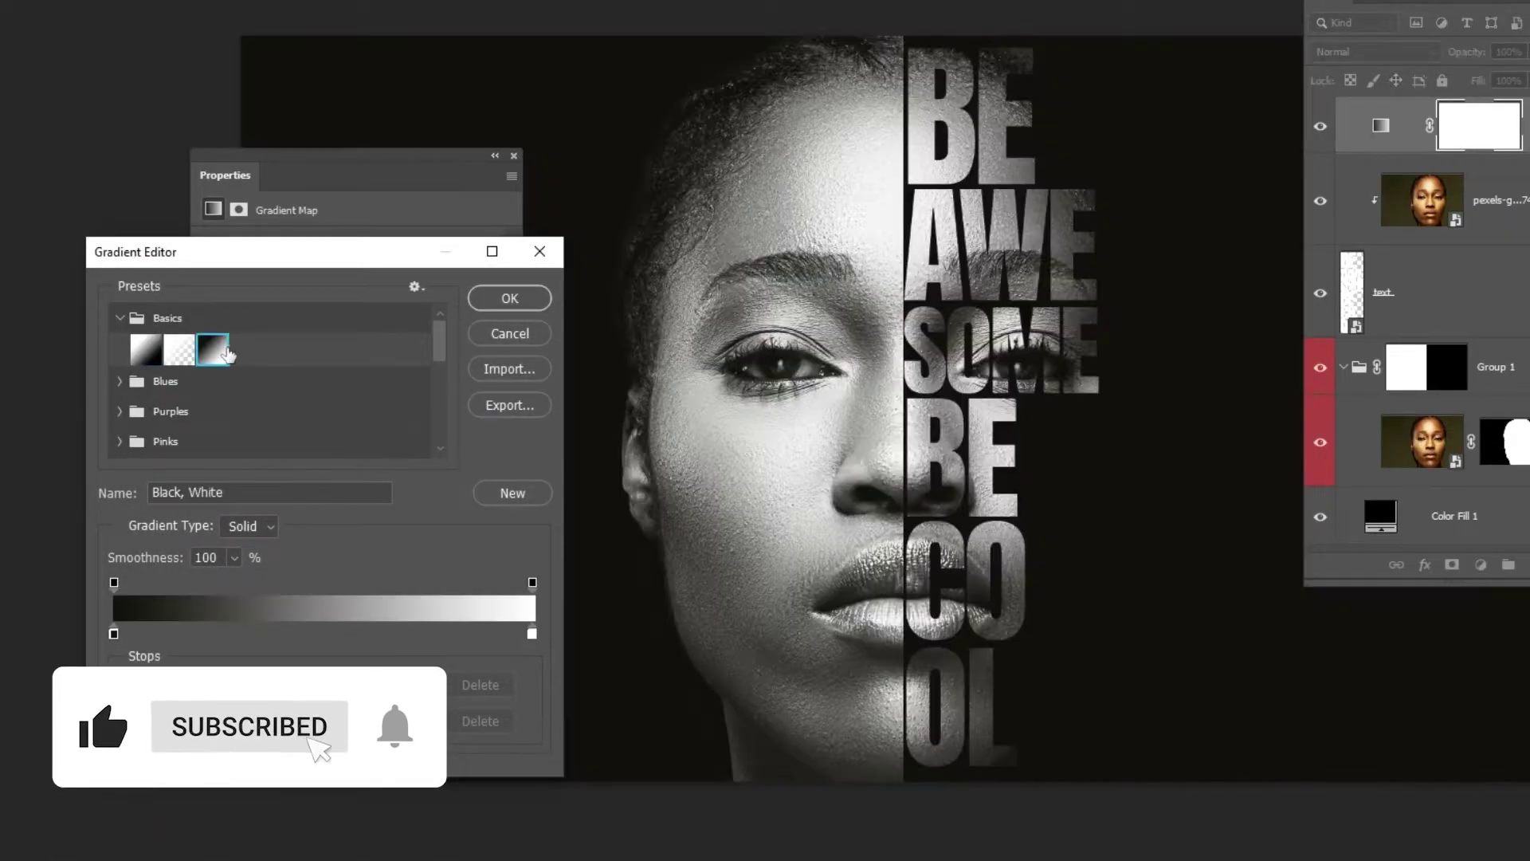
click(117, 633)
click(208, 721)
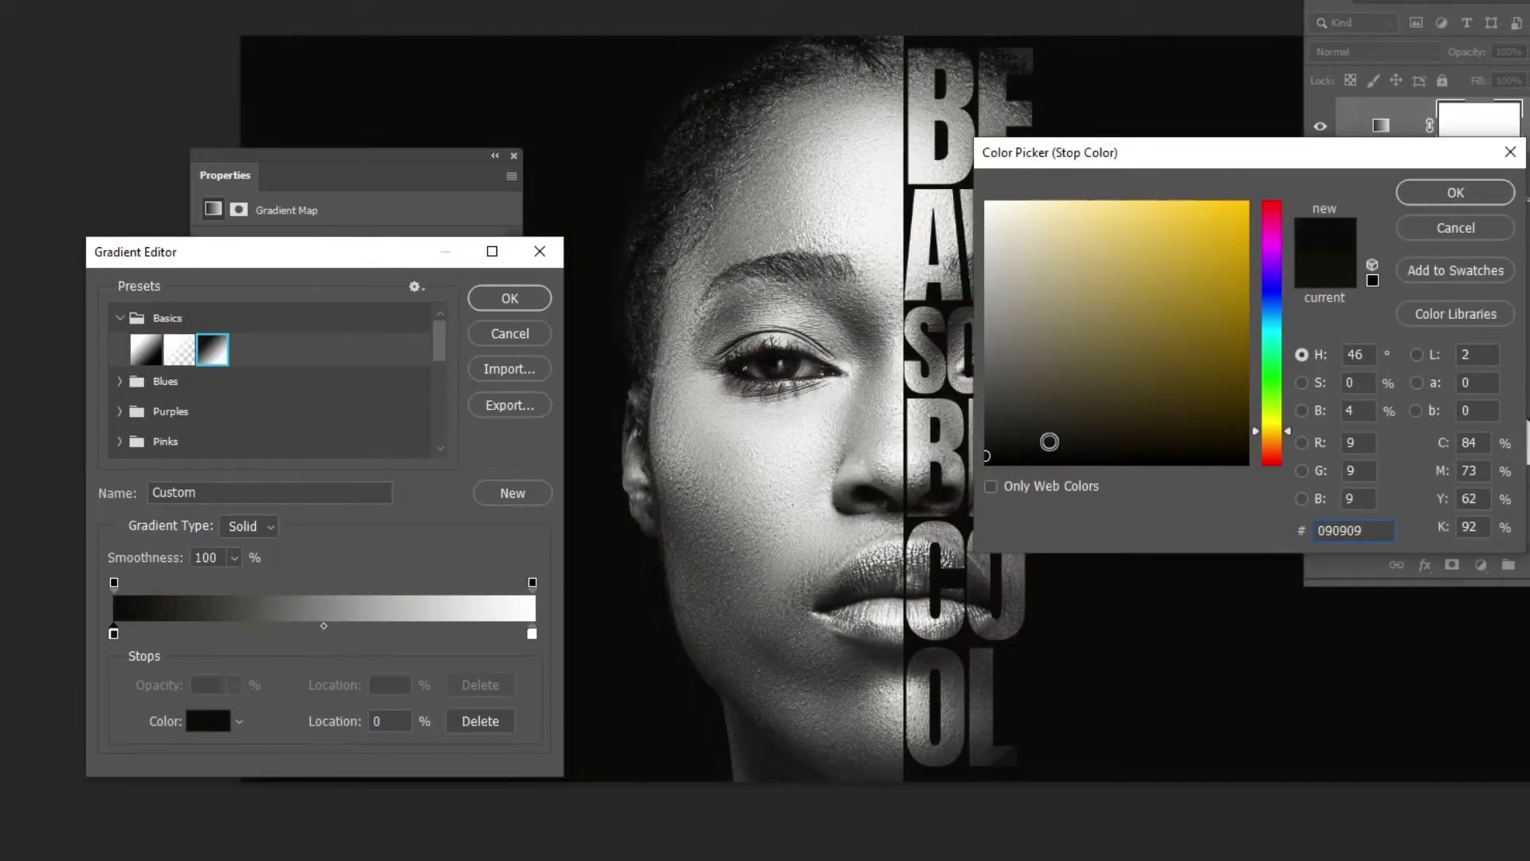
click(1456, 192)
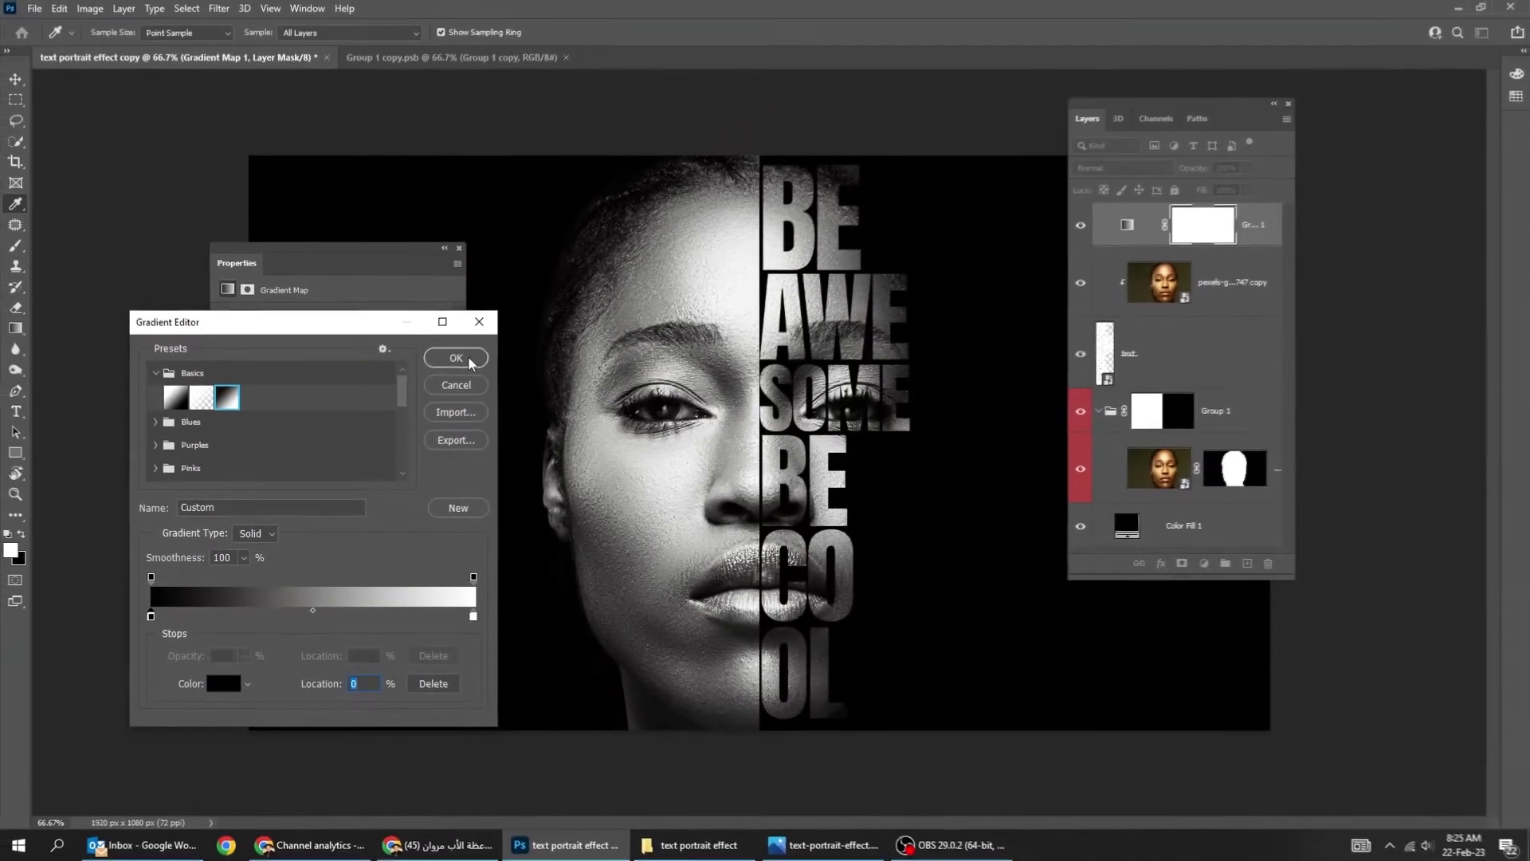
click(494, 331)
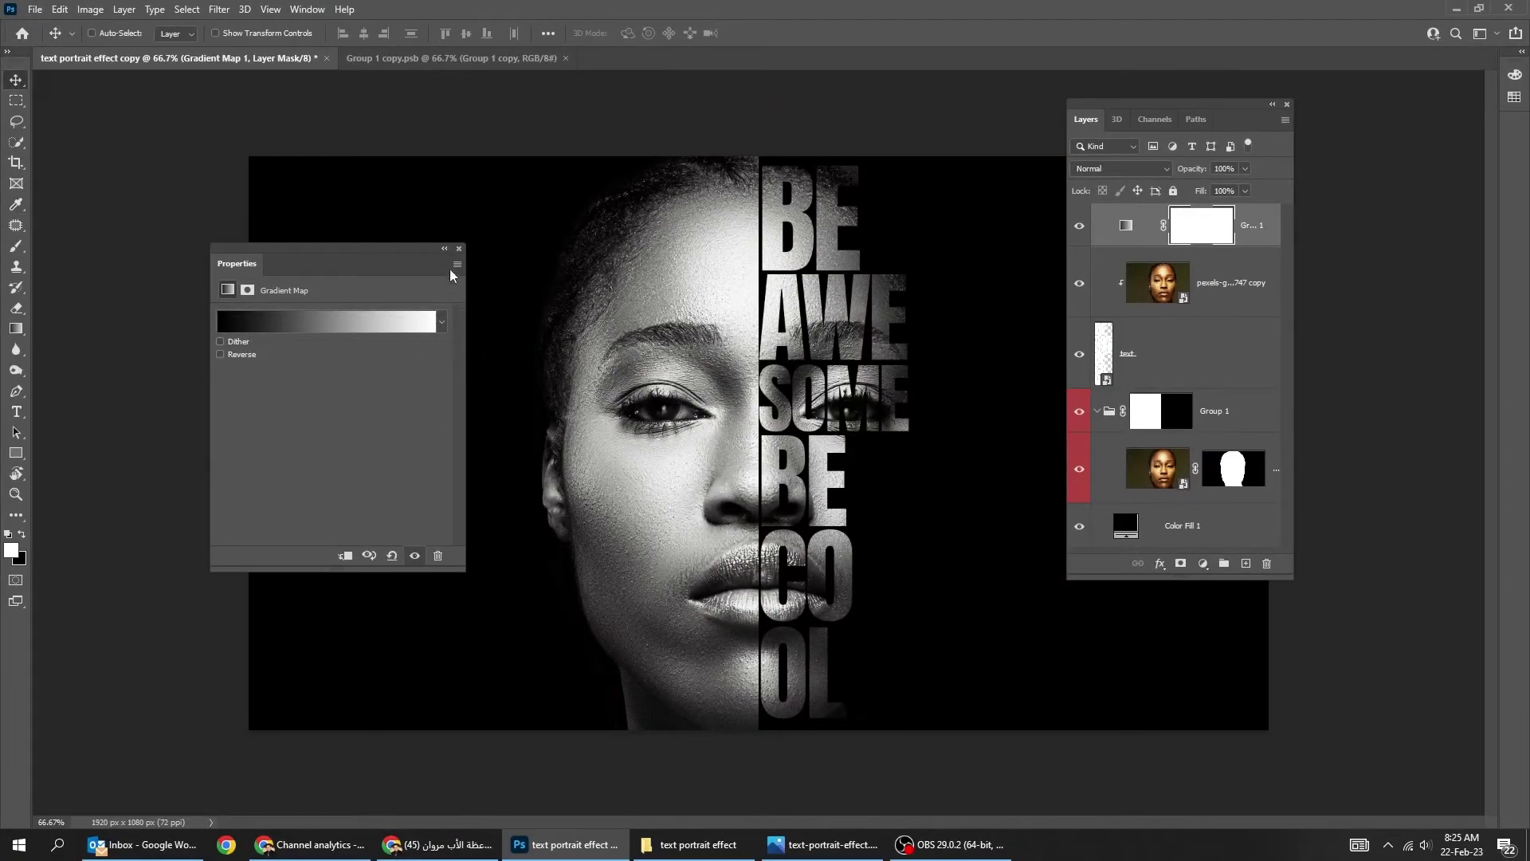
click(461, 249)
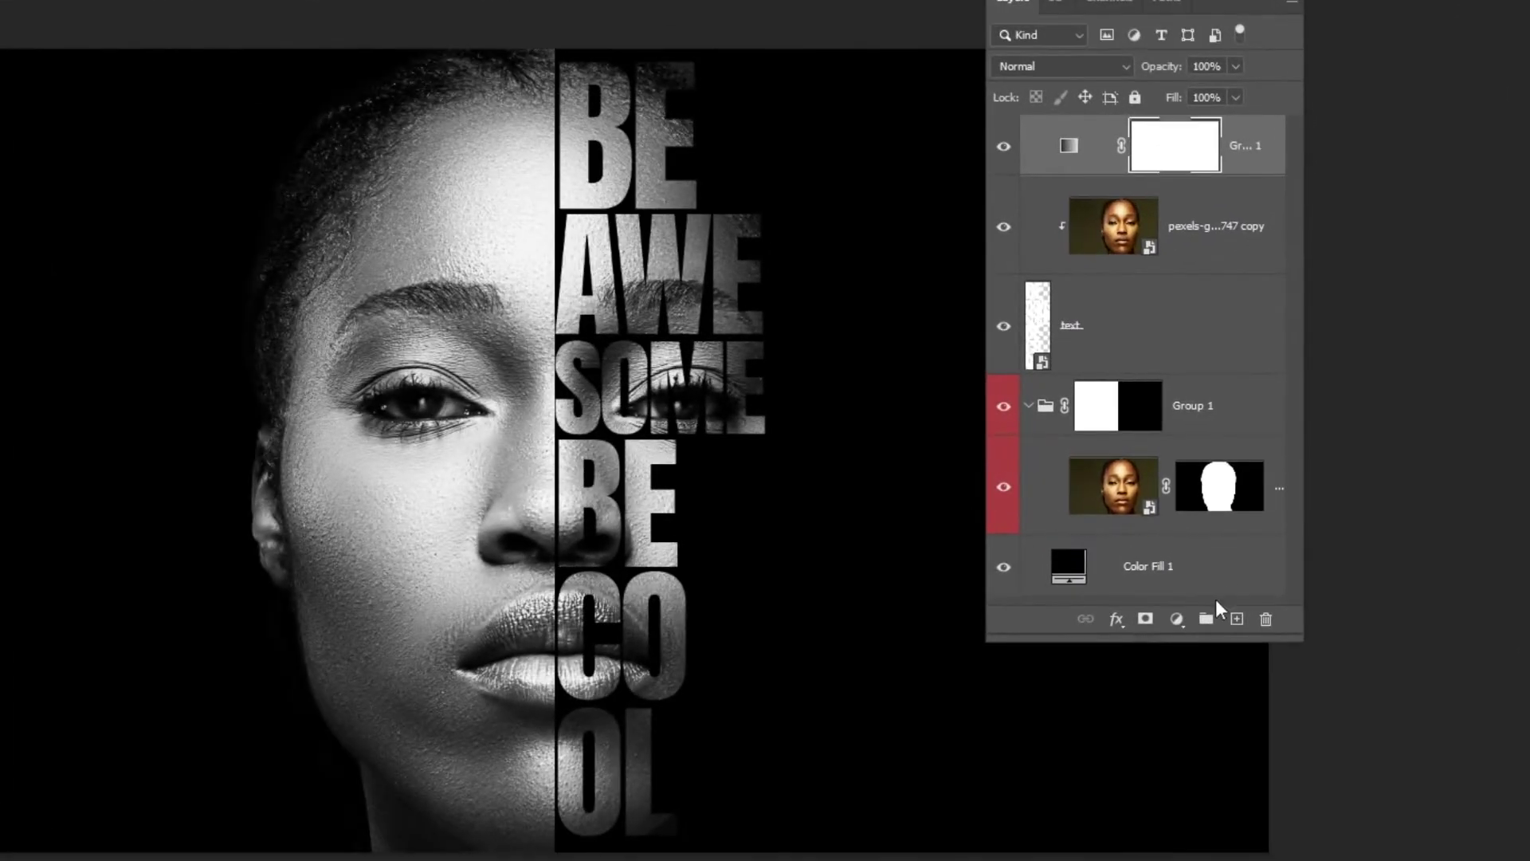
- Add a Soft_Warming.look Color Lookup in Color mode and lower the Gradient Map fill to 37%
click(1179, 622)
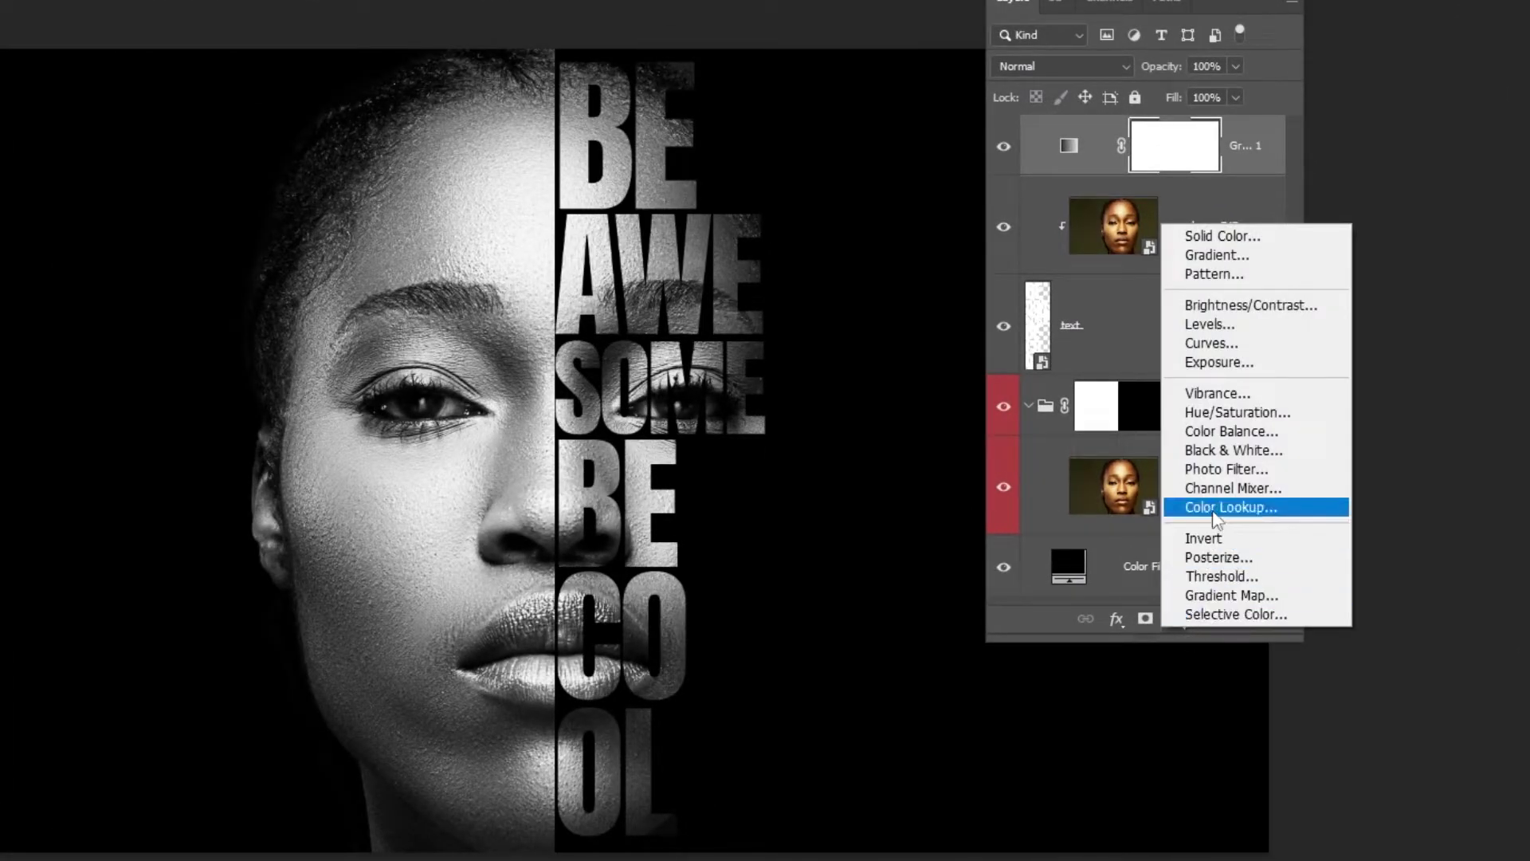
click(1215, 508)
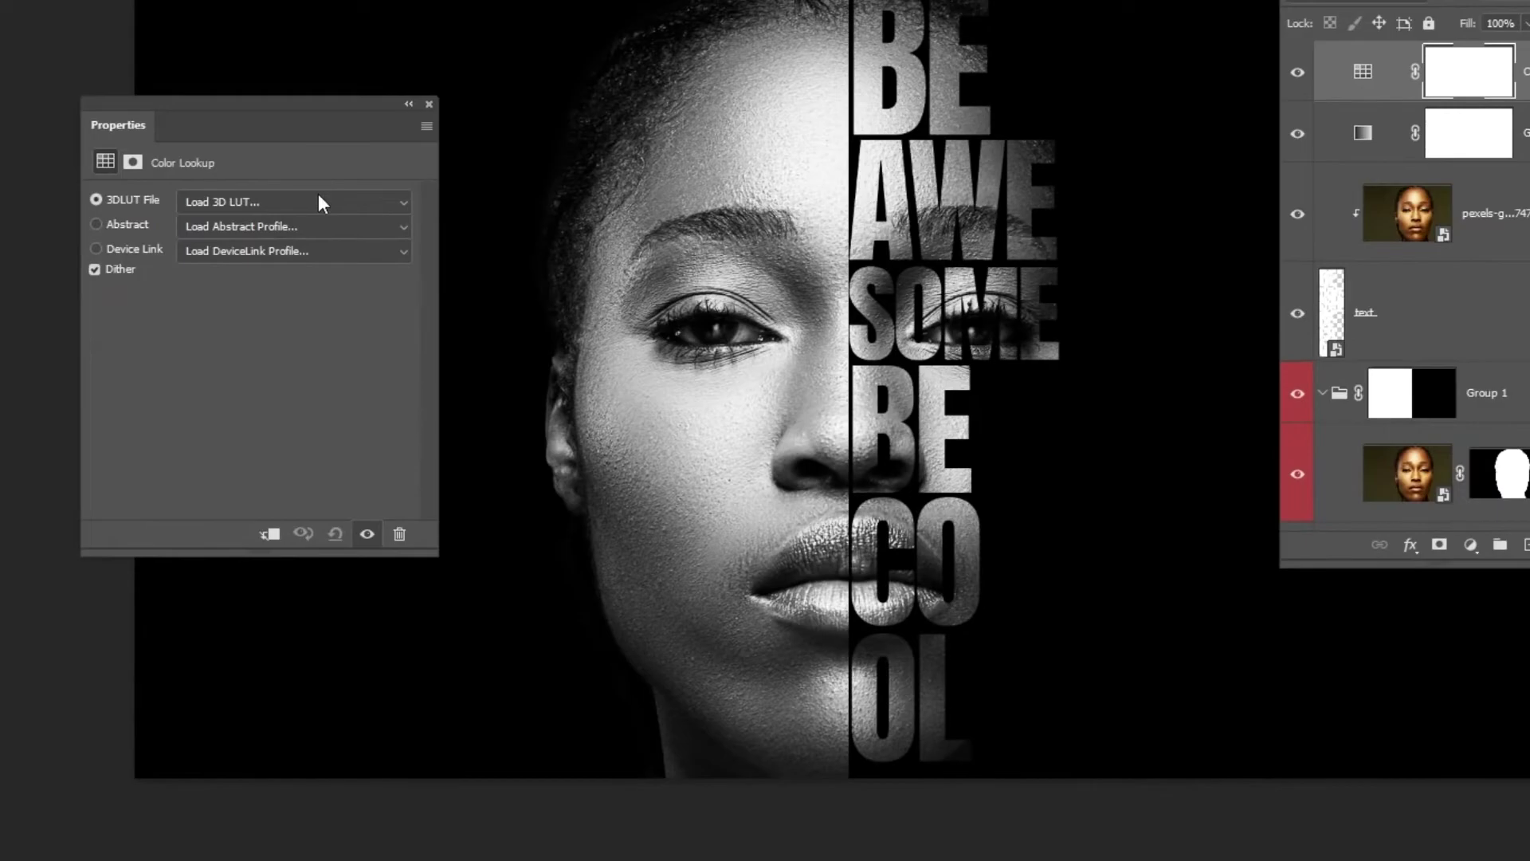
click(20, 277)
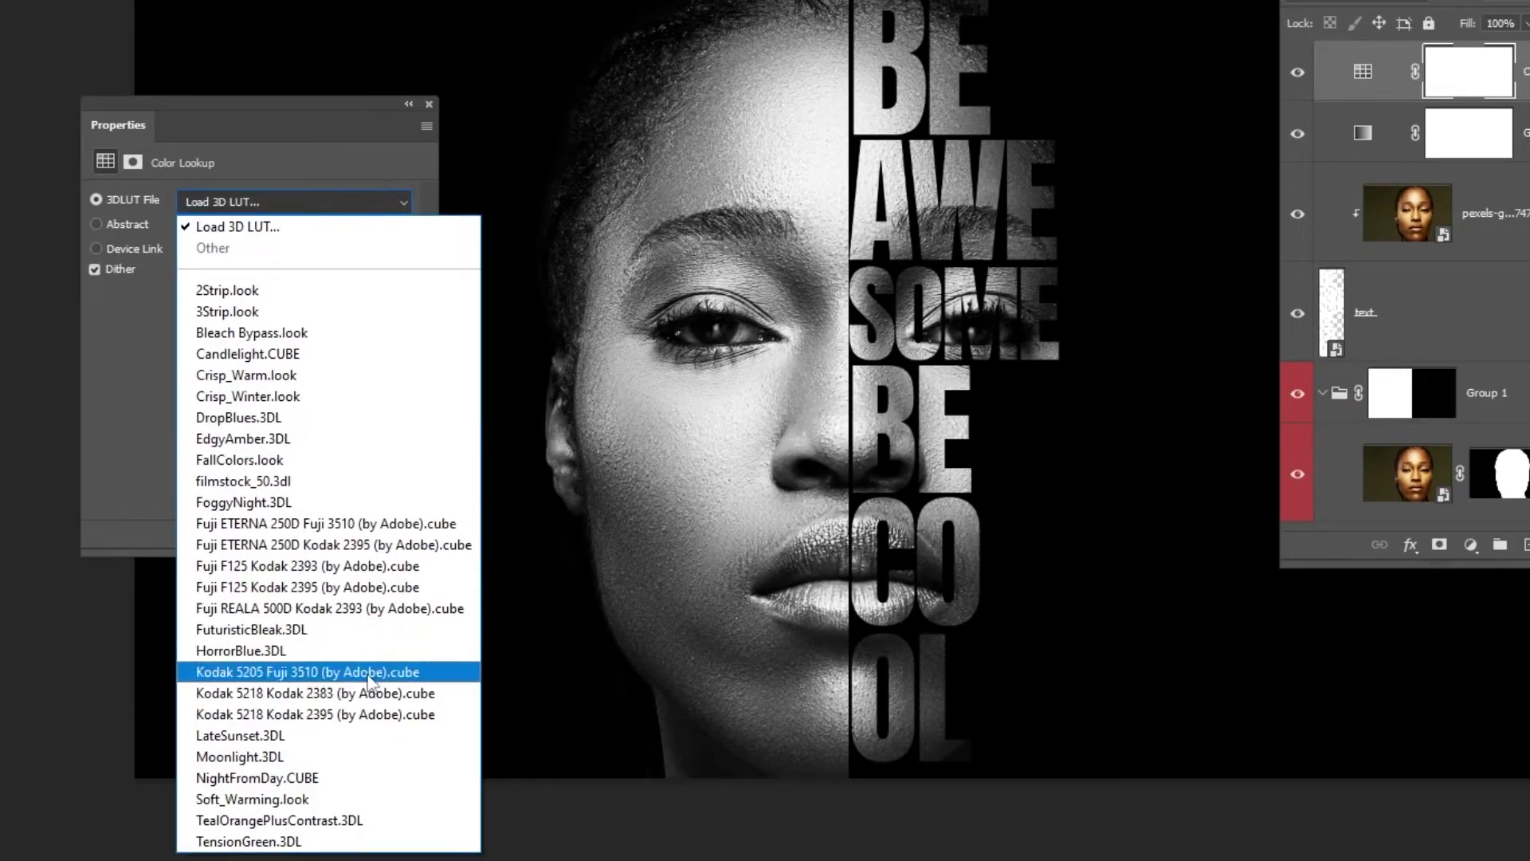
click(421, 803)
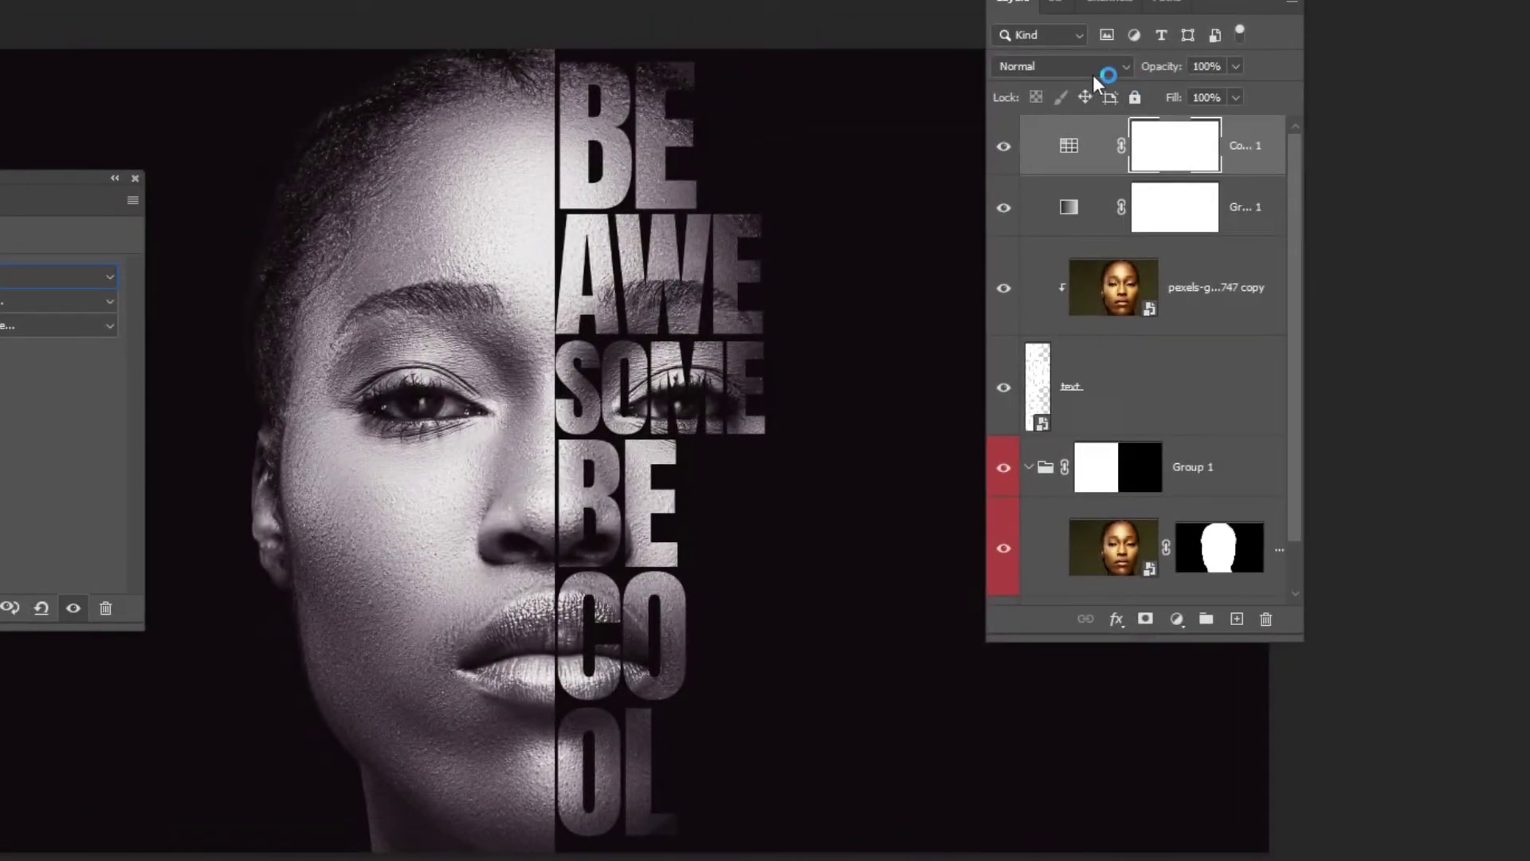
click(1095, 76)
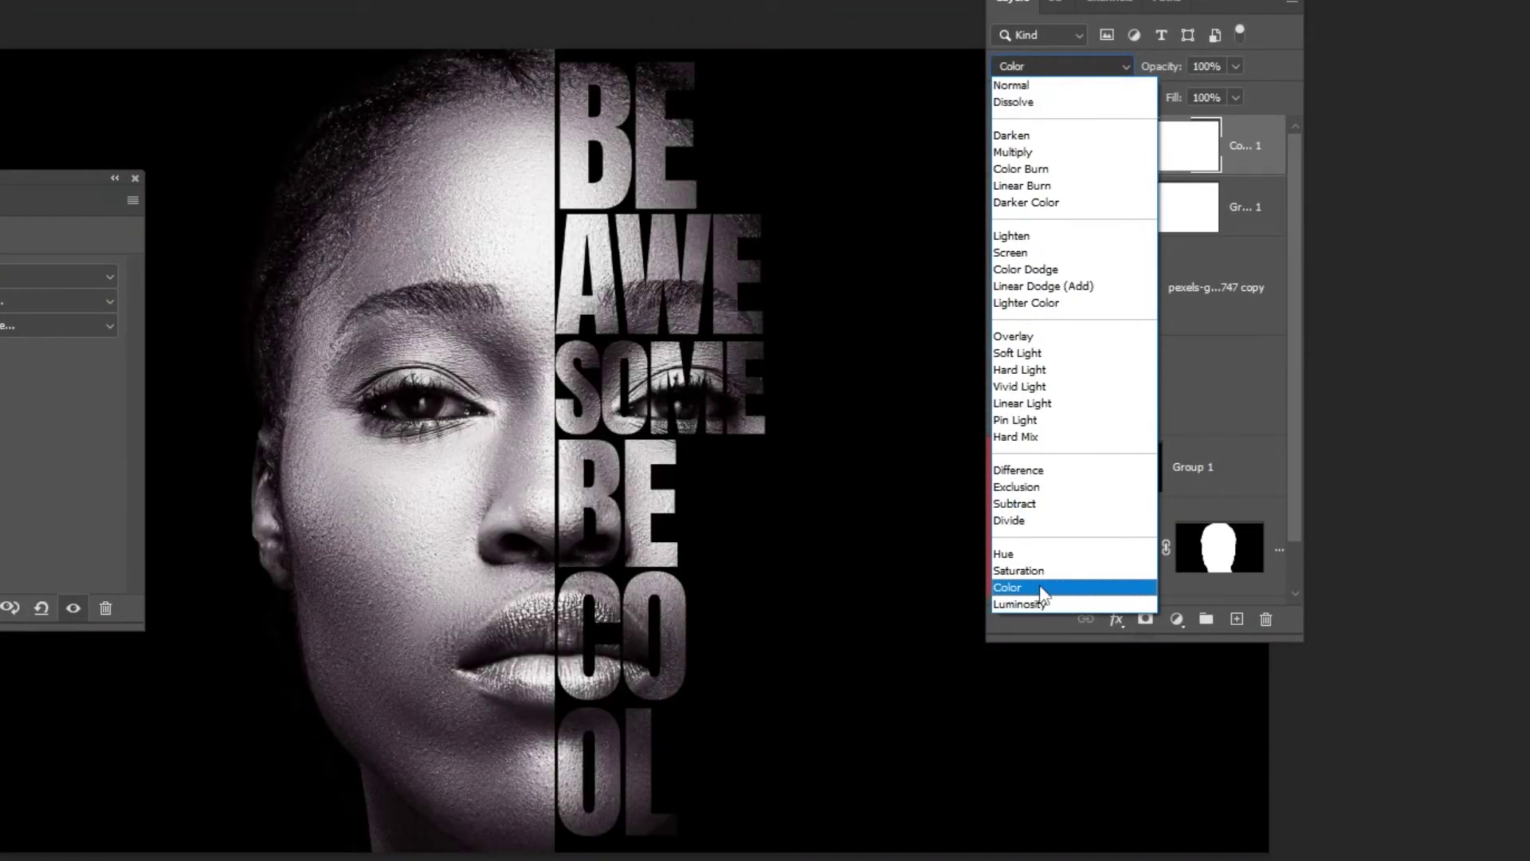
click(1008, 587)
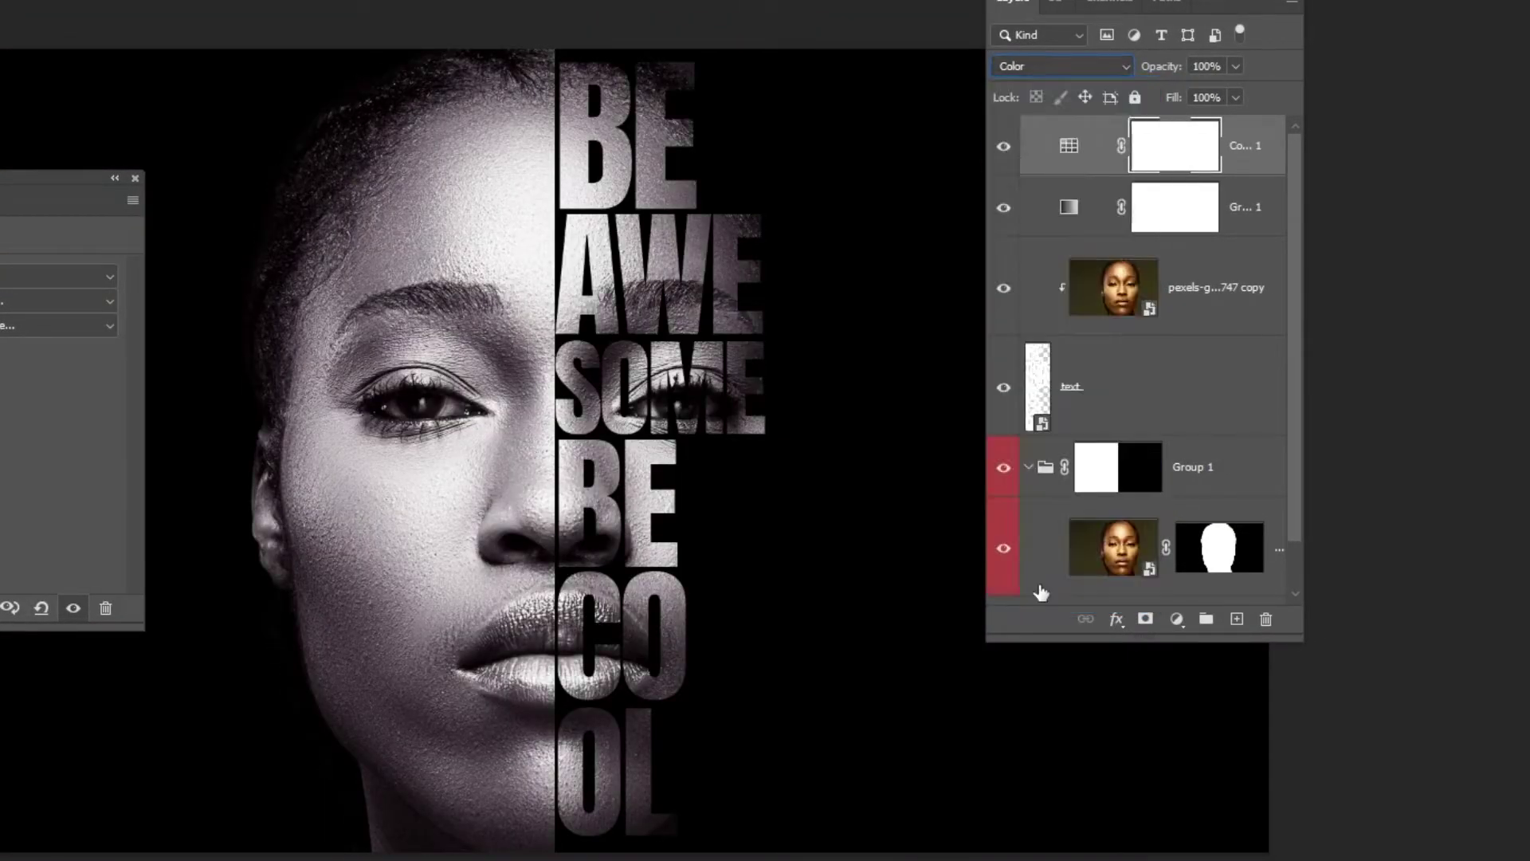
click(133, 183)
click(1252, 217)
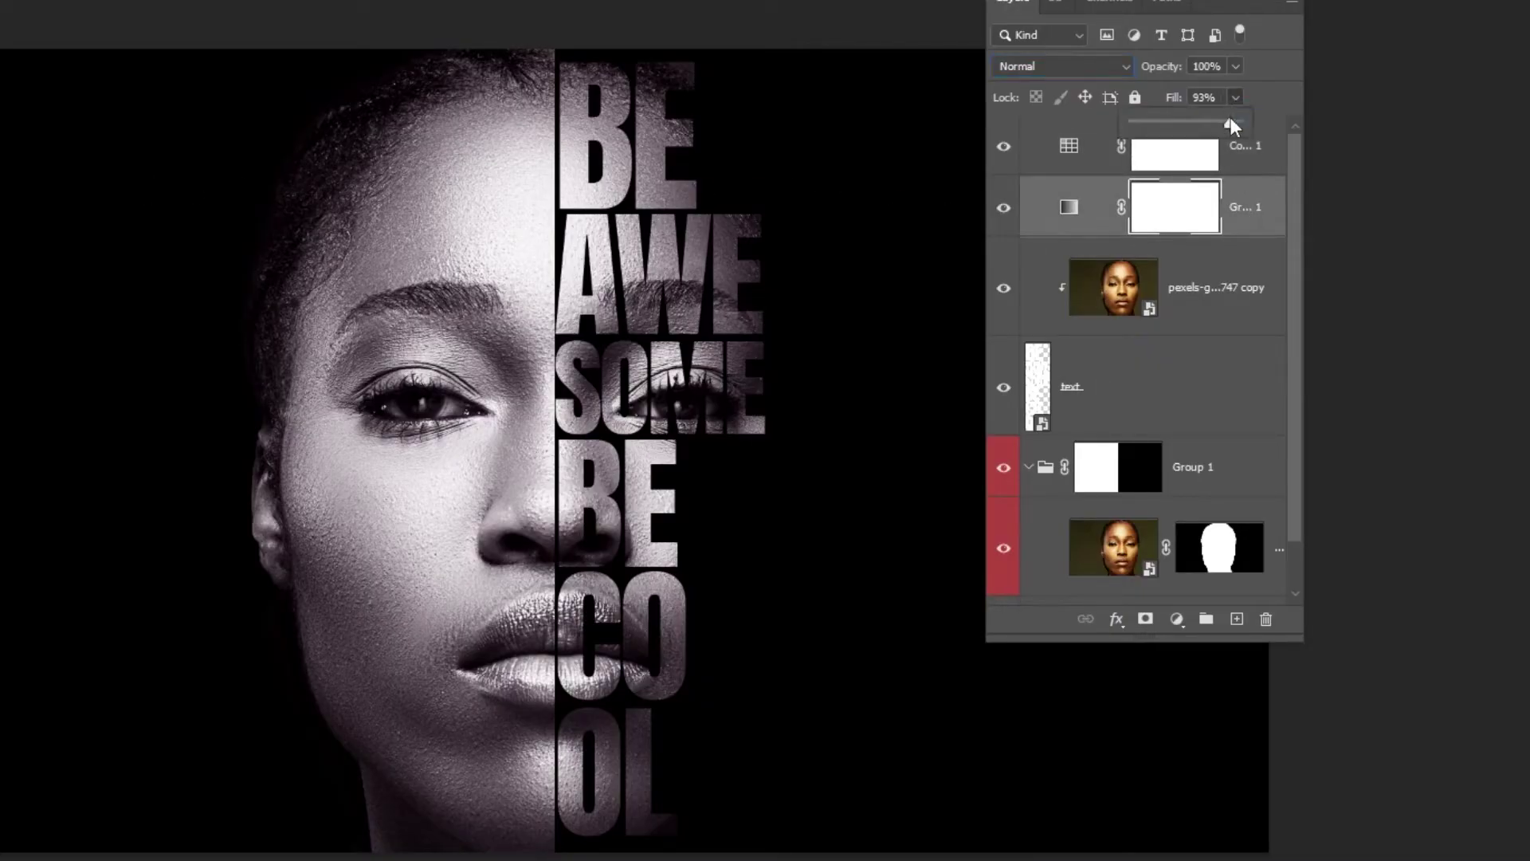
drag(1174, 127, 1160, 128)
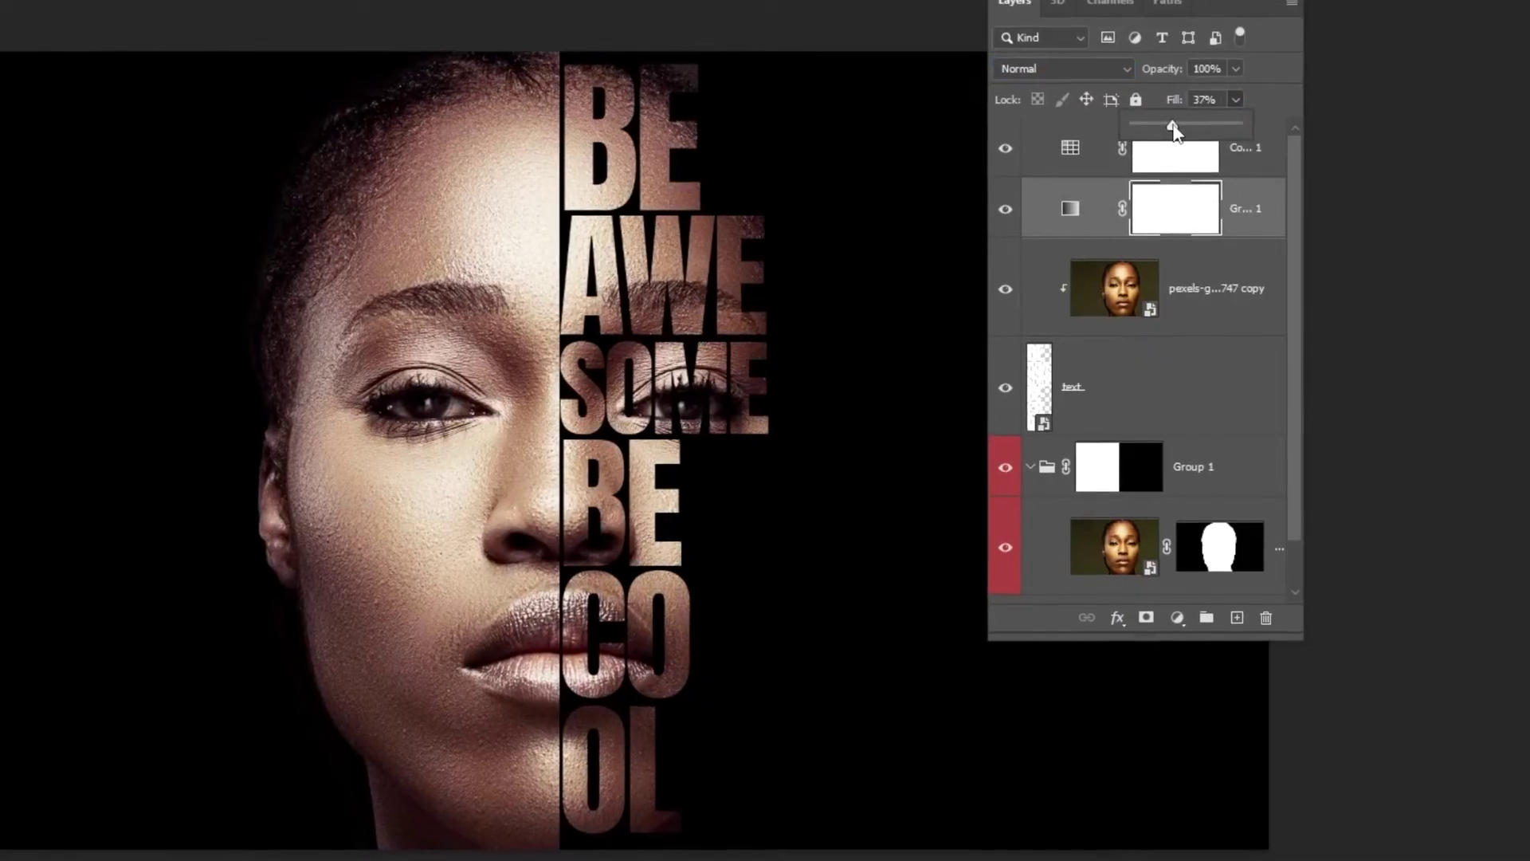